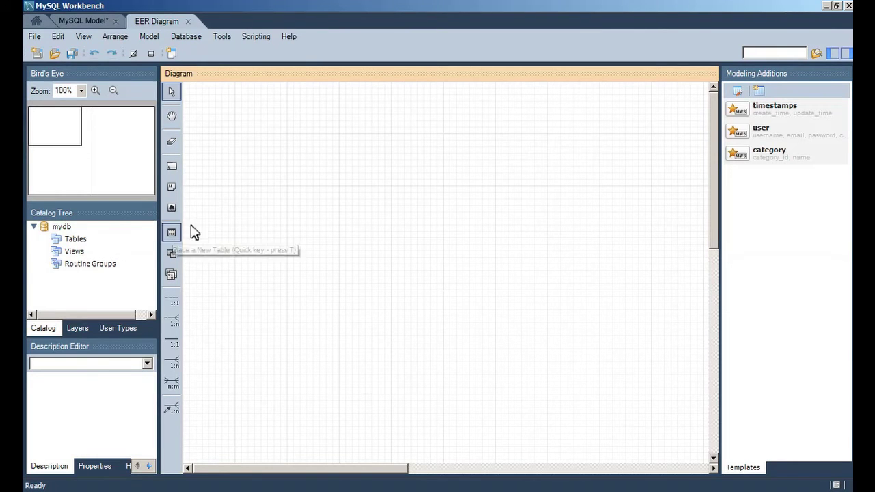
Step: Place a new table on the upper-left area of the diagram and name it Avion
left_click(172, 233)
left_click(229, 173)
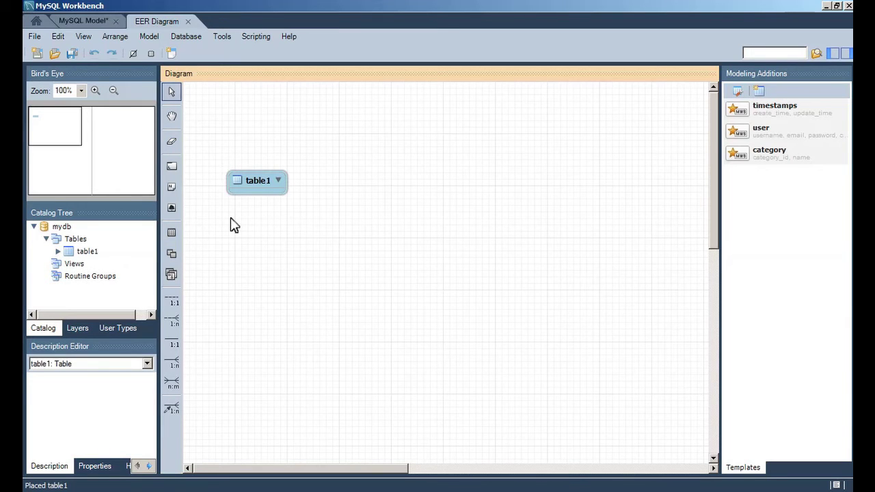
left_click(265, 187)
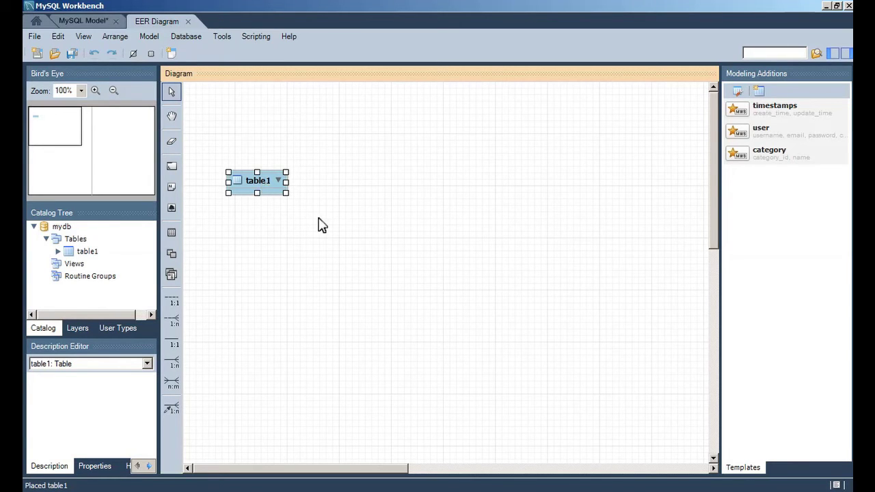
double_click(270, 180)
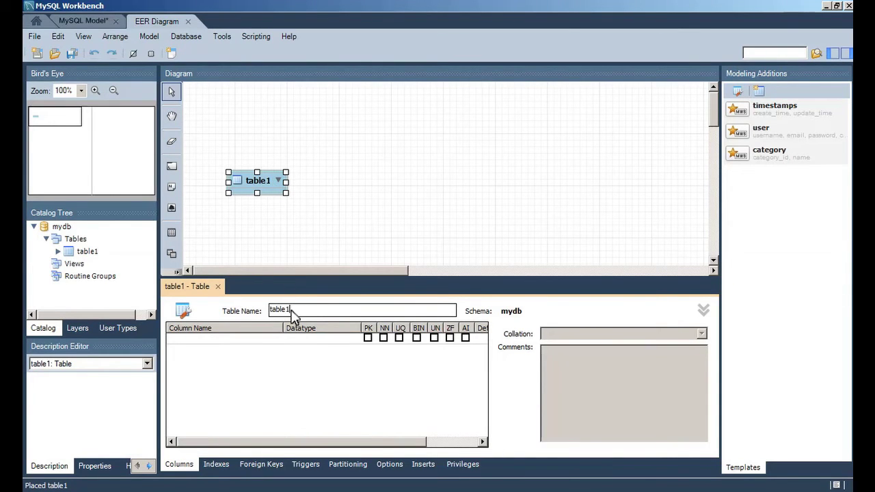
left_click_drag(300, 309, 264, 310)
type("Av")
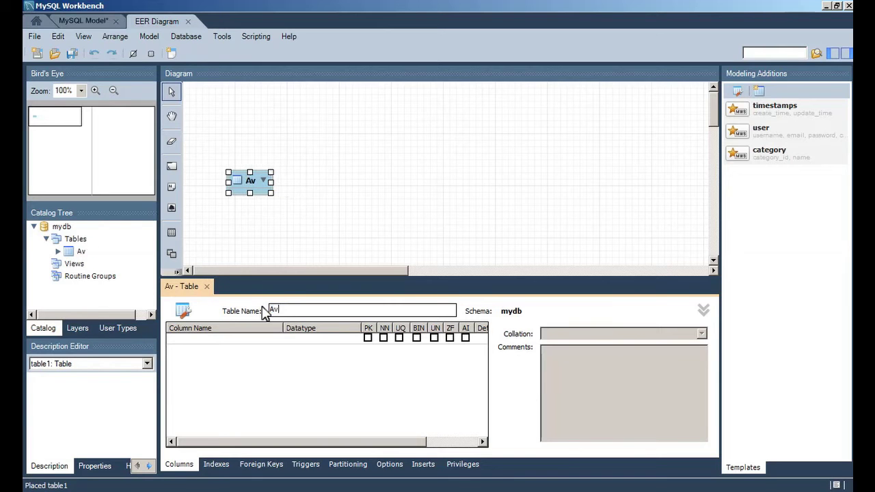
type("ion")
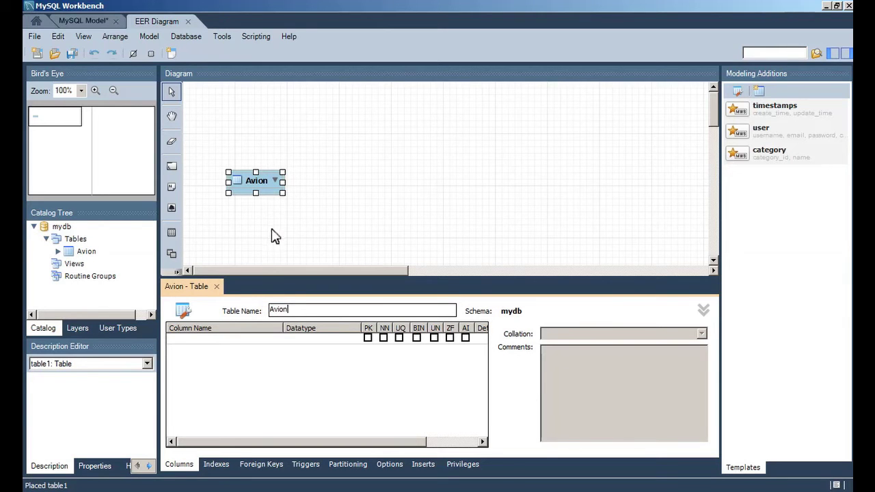
Step: Add a first column named Avnum to the Avion table as a not-null INT primary key
left_click(256, 343)
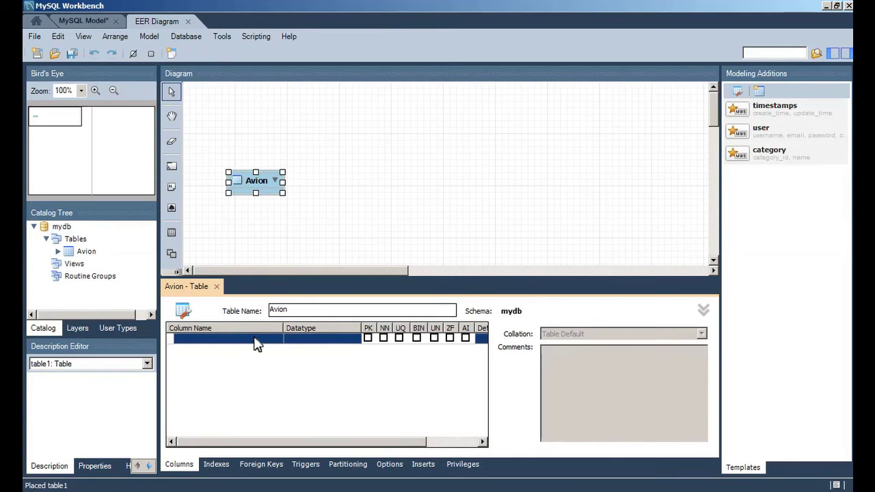
left_click(254, 344)
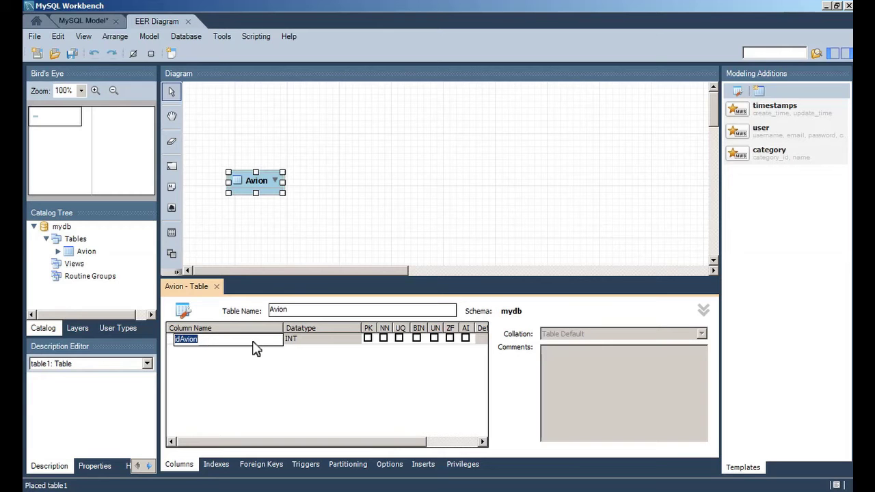
left_click(322, 342)
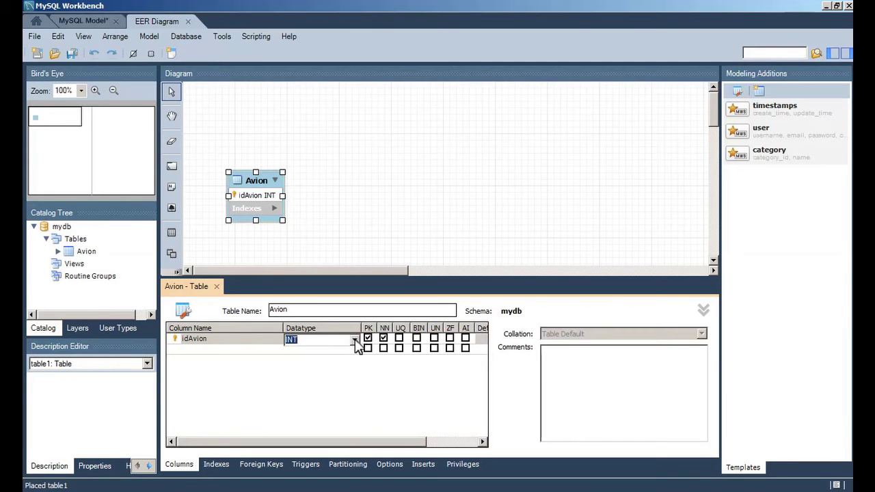
left_click(356, 342)
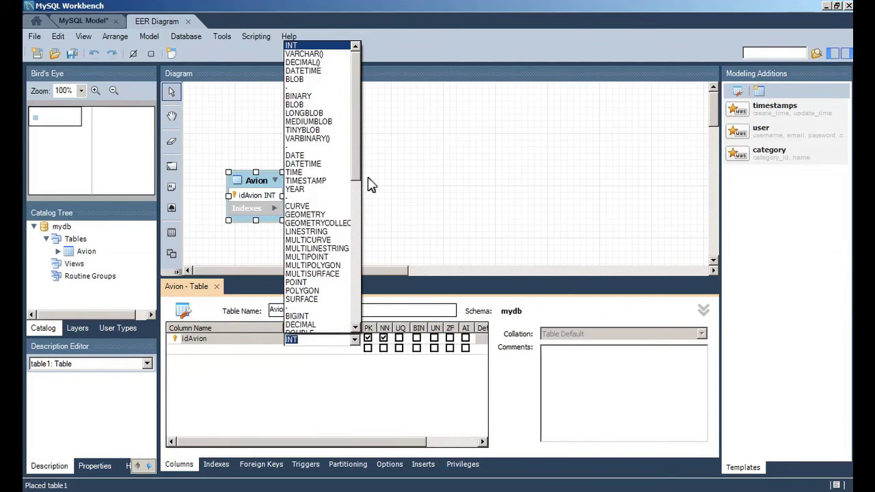
mouse_move(355, 165)
left_mouse_down()
mouse_move(347, 318)
mouse_move(364, 162)
left_mouse_up()
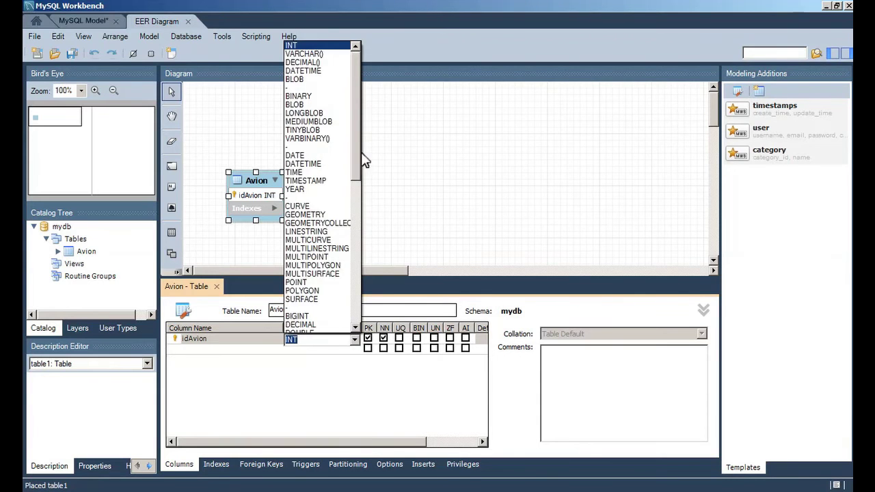
left_click(334, 378)
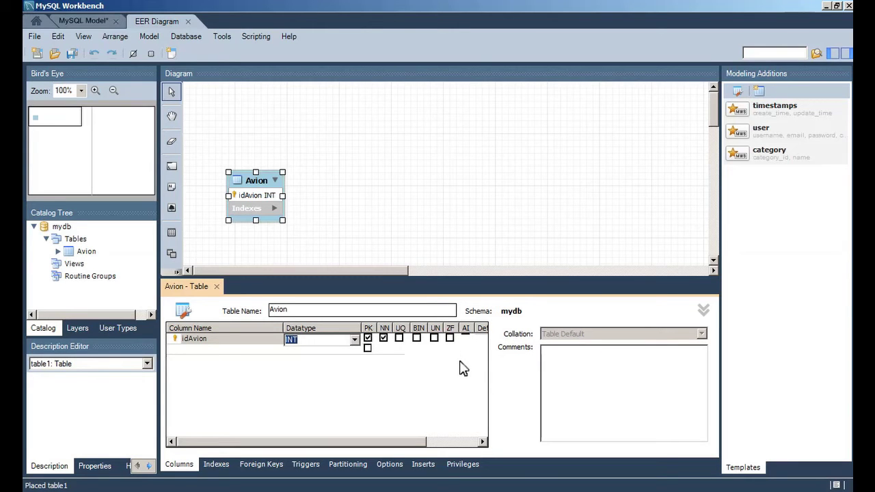
left_click_drag(420, 444, 468, 445)
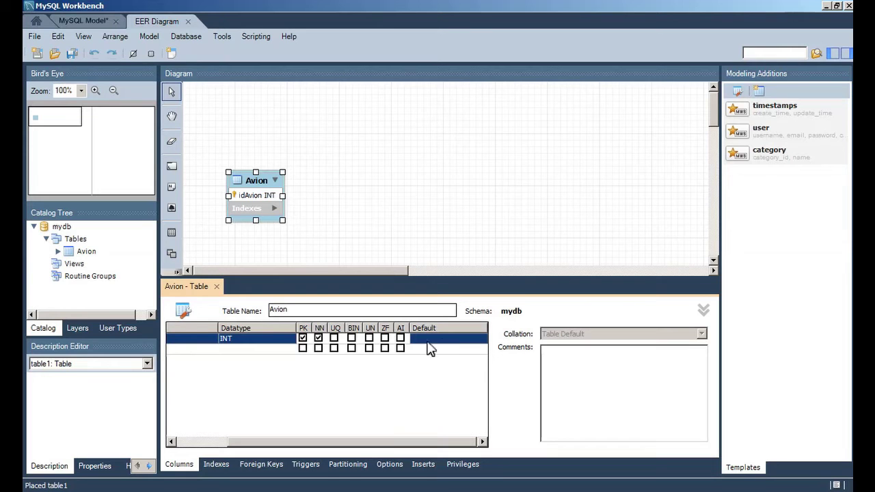
left_click_drag(387, 442, 344, 439)
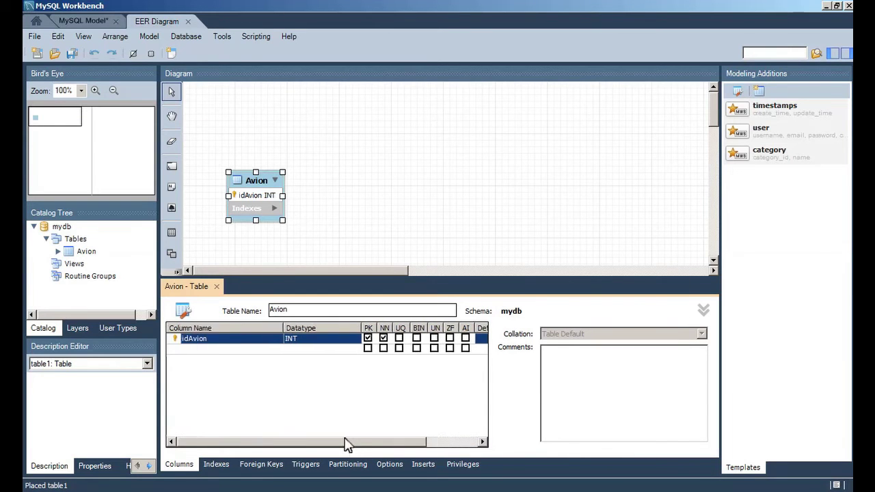
double_click(211, 346)
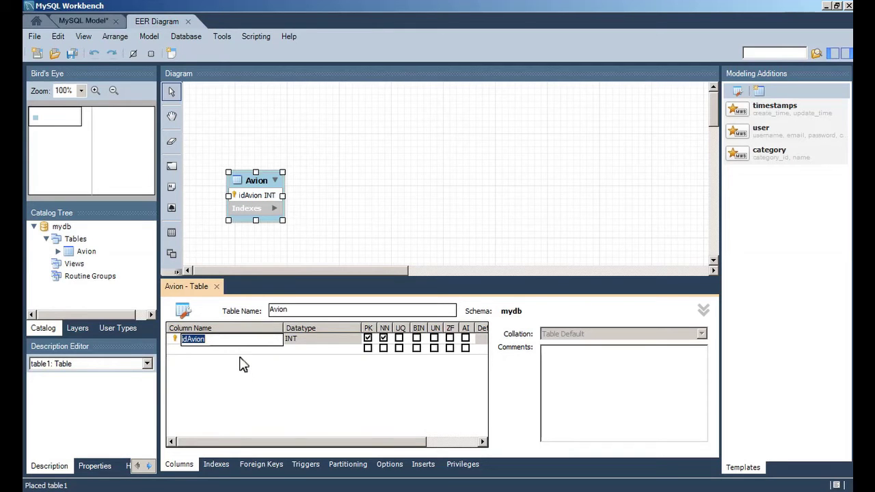
type("Avnum")
key("Tab")
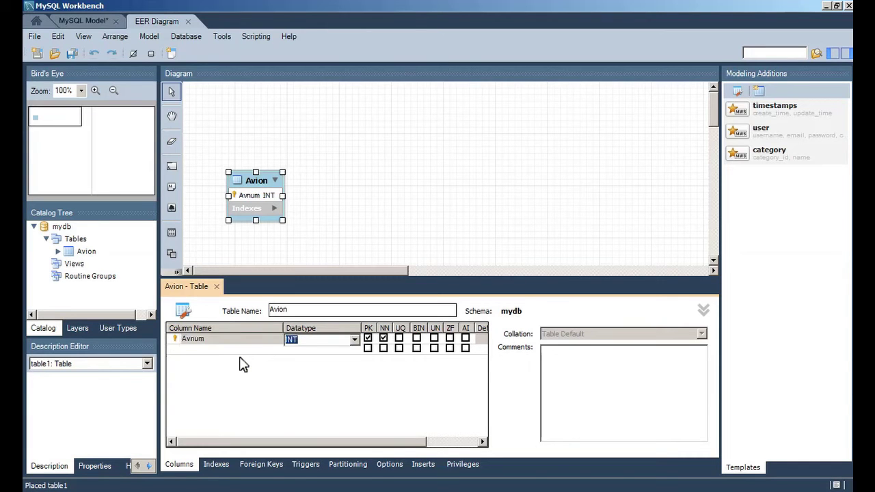
Step: Add a second column named Avnom with datatype VARCHAR(50) and mark it not null
left_click(227, 351)
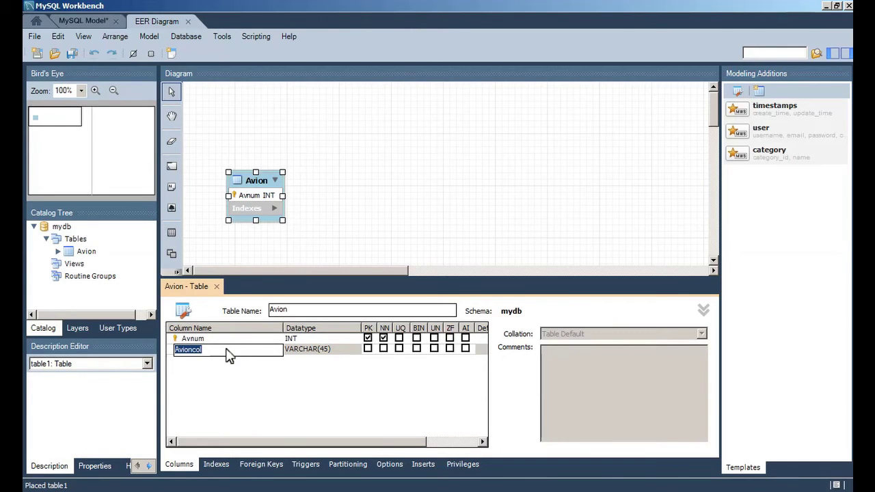
type("Avnom")
key("Tab")
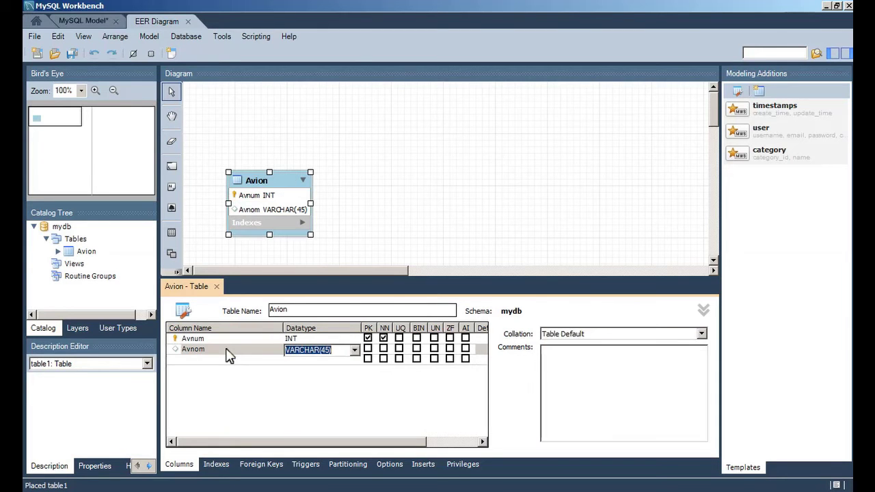
left_click(354, 353)
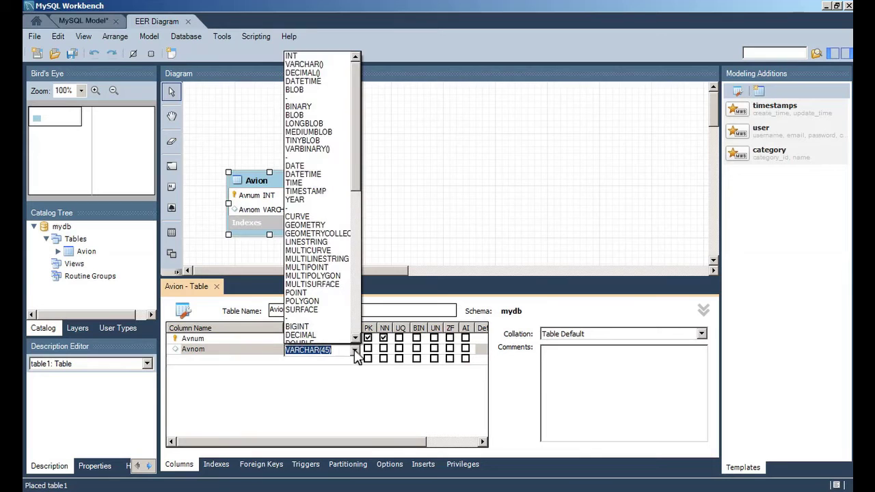
left_click(329, 65)
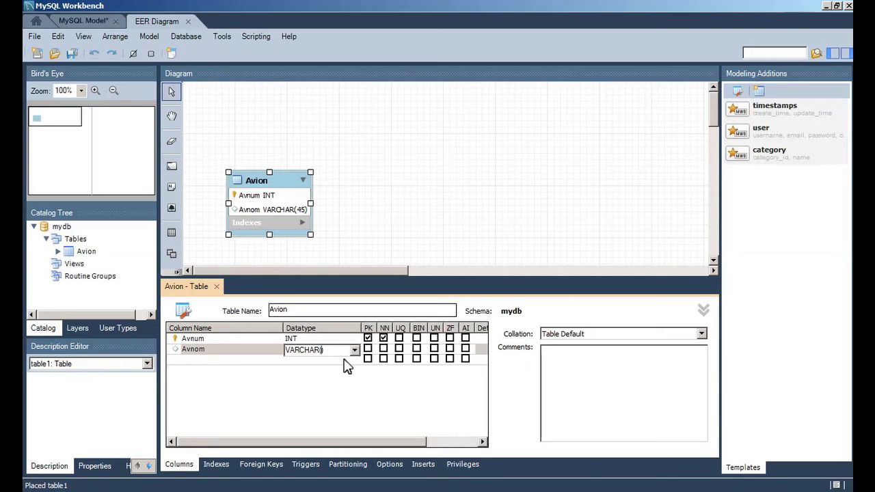
type("50)")
key("Return")
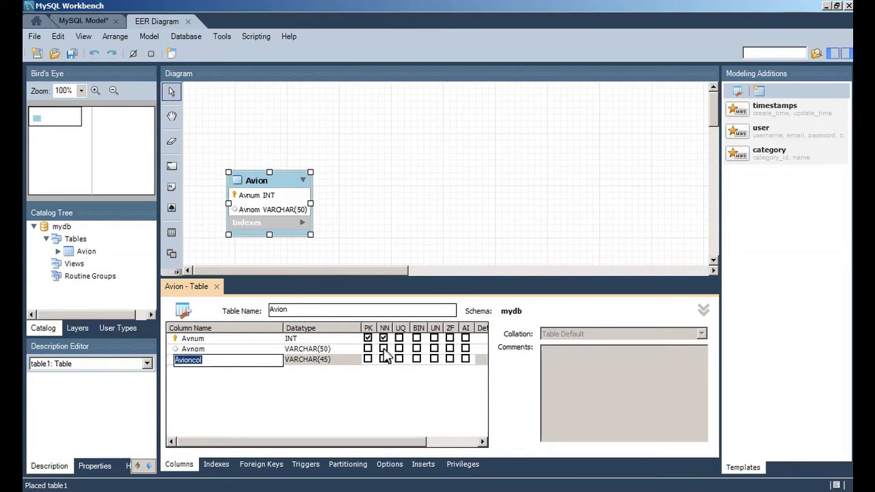
left_click(384, 349)
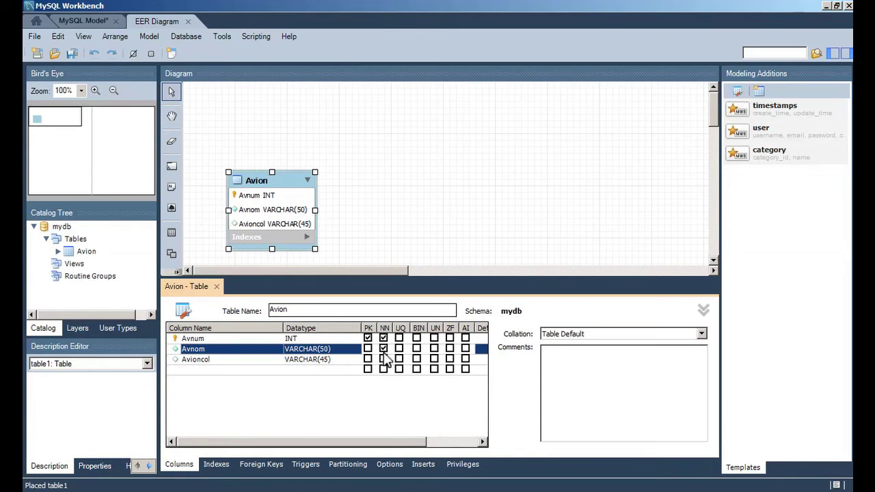
Step: Rename the third column of the Avion table as Capacite and set its datatype to INT
left_click(226, 362)
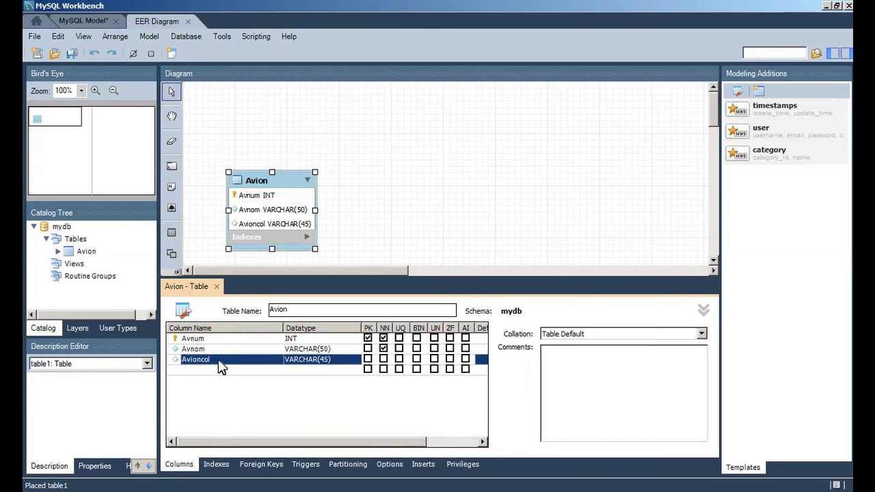
left_click(219, 363)
type("Capacit")
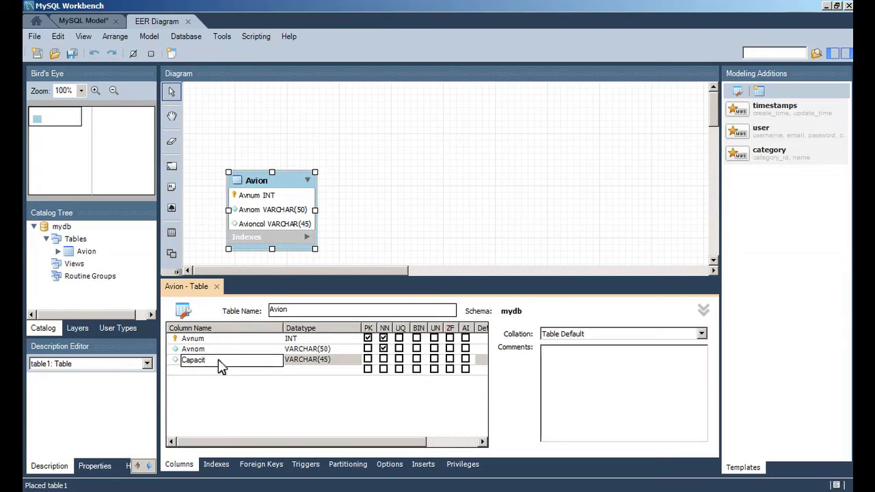
type("e")
key("Tab")
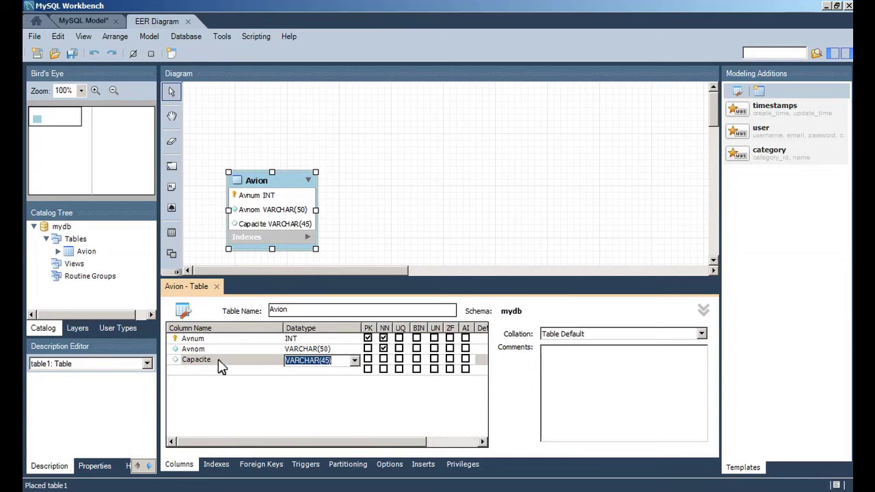
left_click(355, 362)
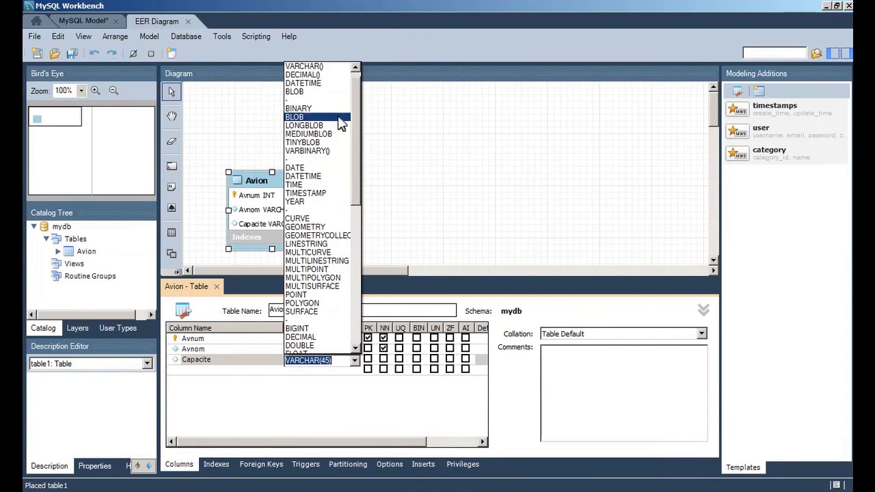
left_click(304, 67)
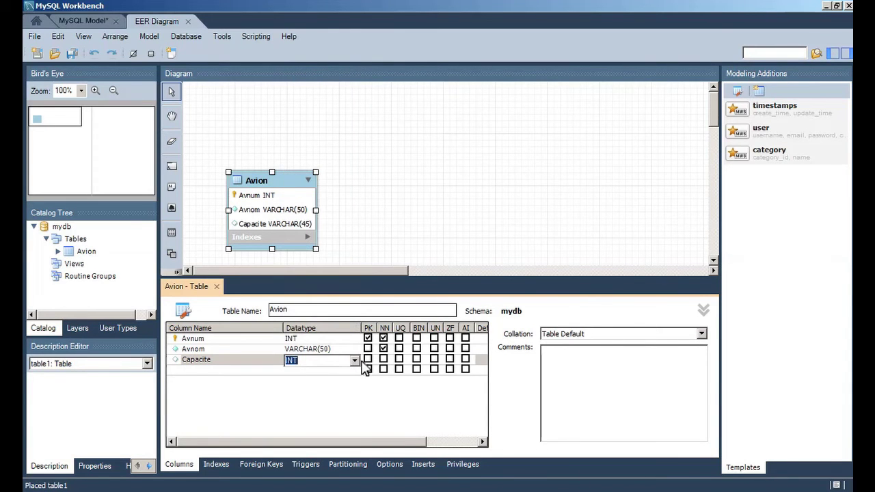
left_click(341, 404)
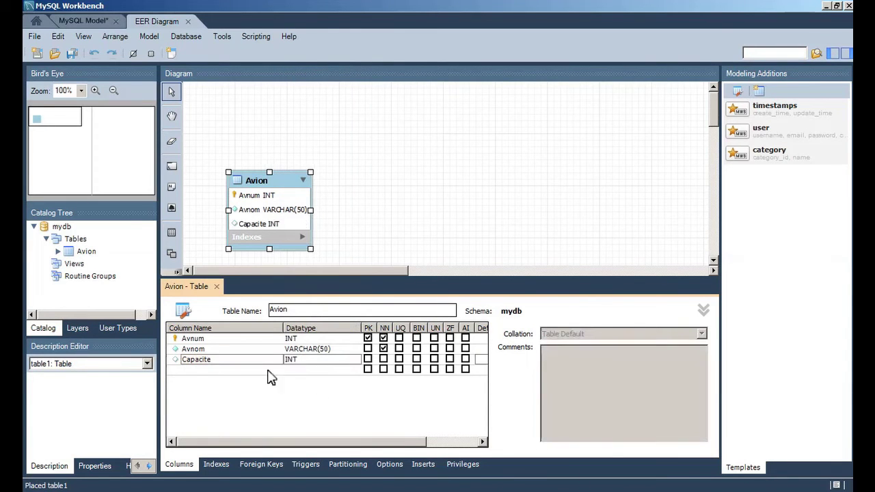
Step: Add a fourth column named Localisation with datatype VARCHAR(100) to the Avion table
double_click(259, 369)
key("BackSpace")
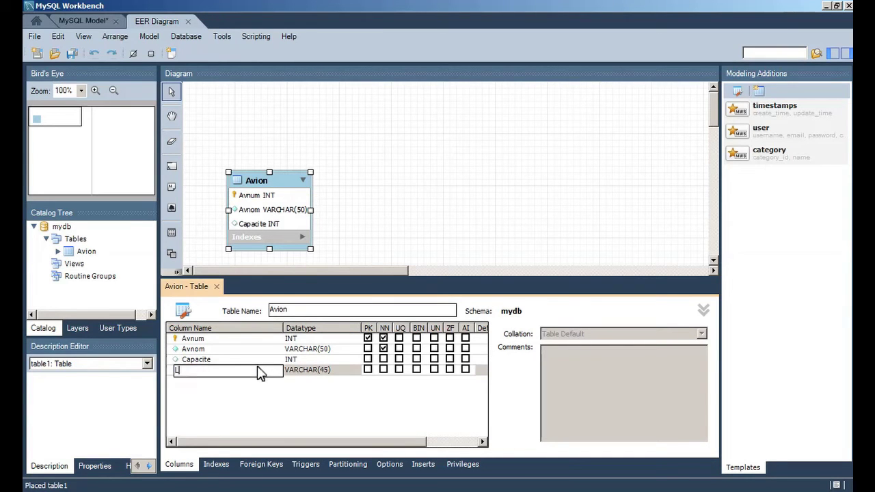
type("Localisation")
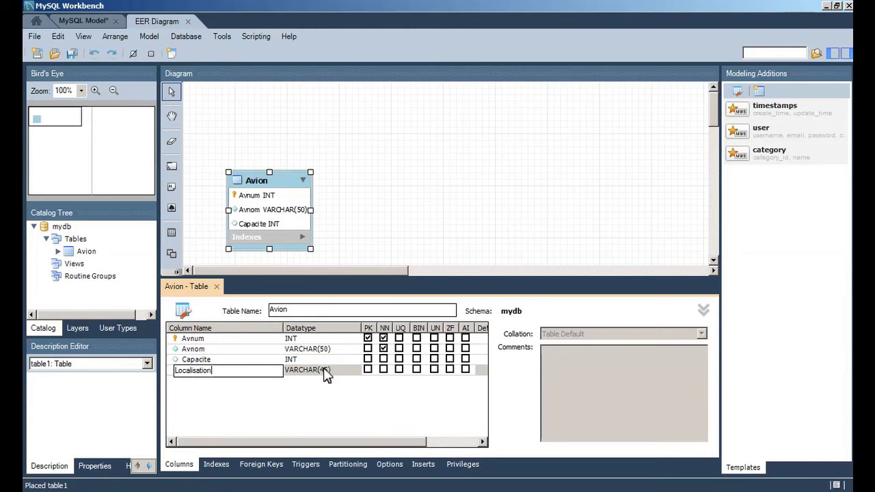
left_click(328, 372)
left_click(353, 372)
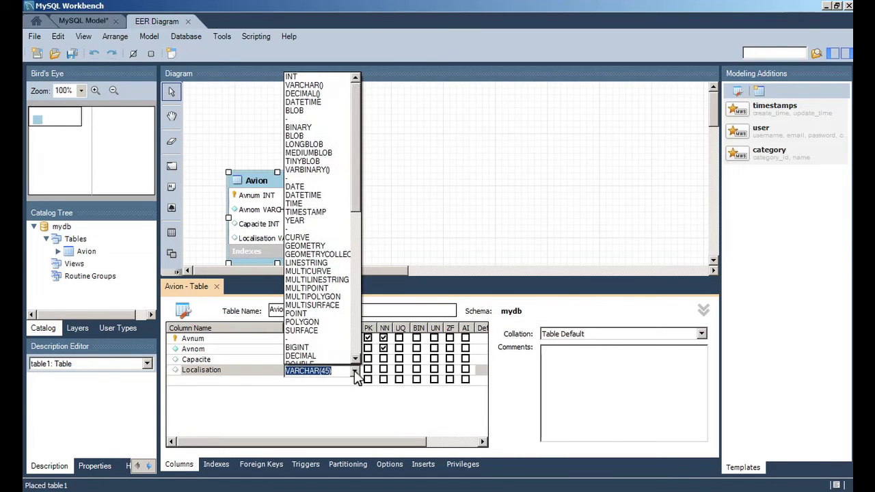
left_click(304, 85)
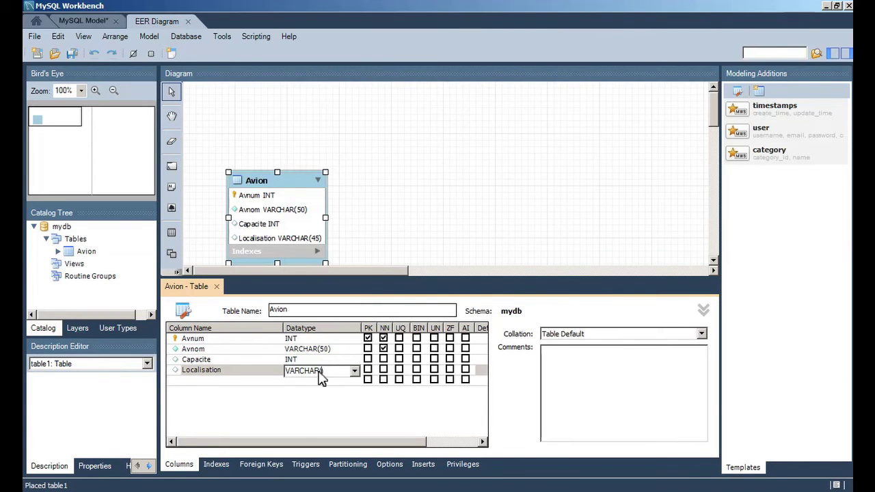
type("100")
left_click(320, 380)
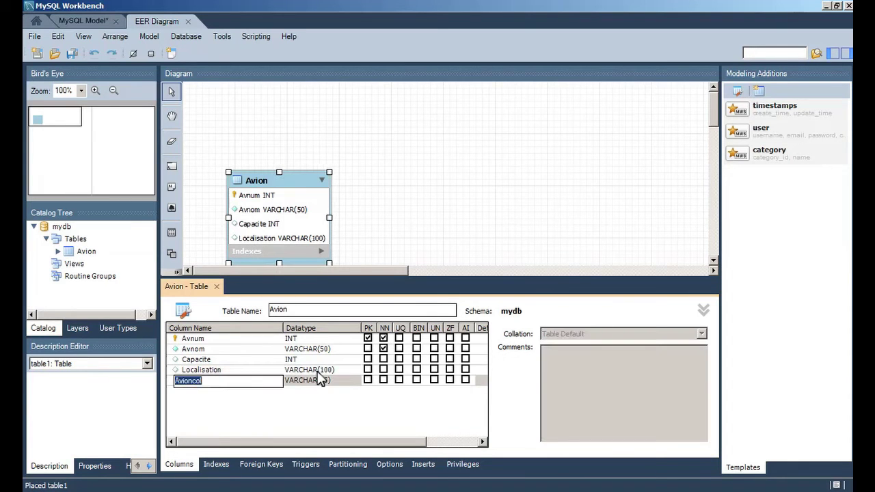
Step: Cut the surplus Avioncol column from the Avion table
left_click(307, 408)
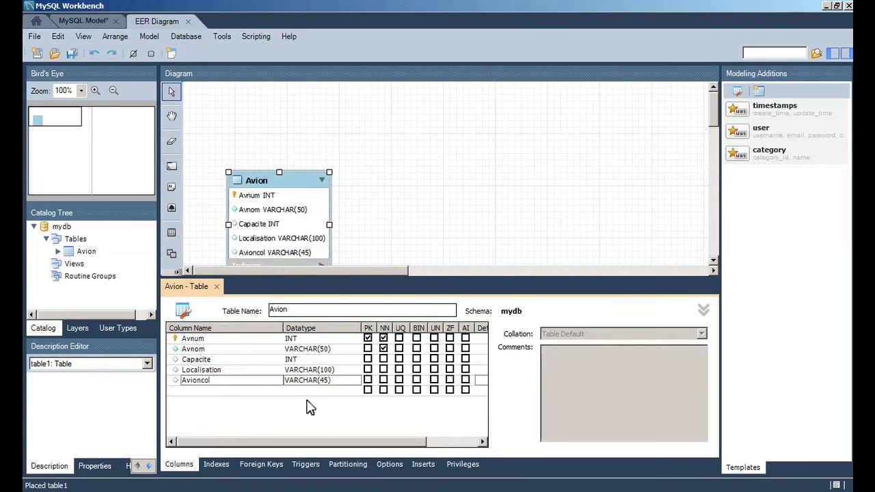
right_click(232, 387)
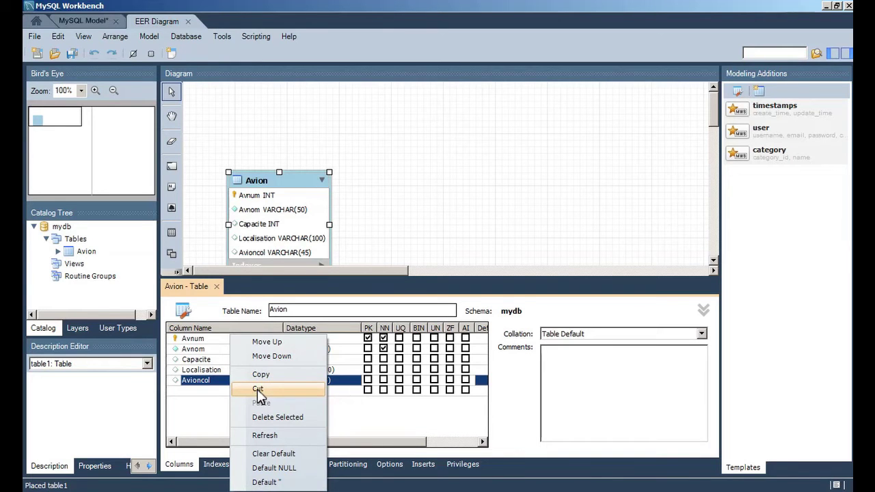
left_click(258, 390)
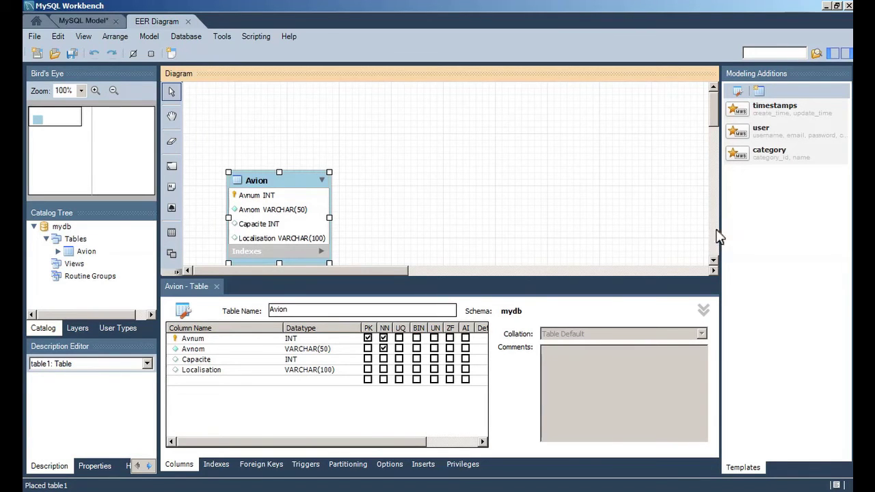
Step: Switch the diagram's object notation to Workbench (Simplified) and close the Avion table editor
left_click(713, 261)
left_click(713, 261)
left_click(713, 260)
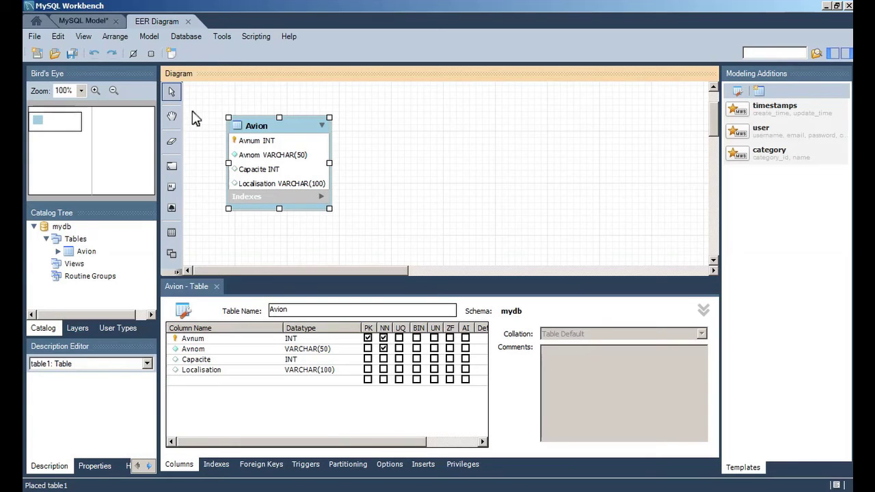
left_click(150, 38)
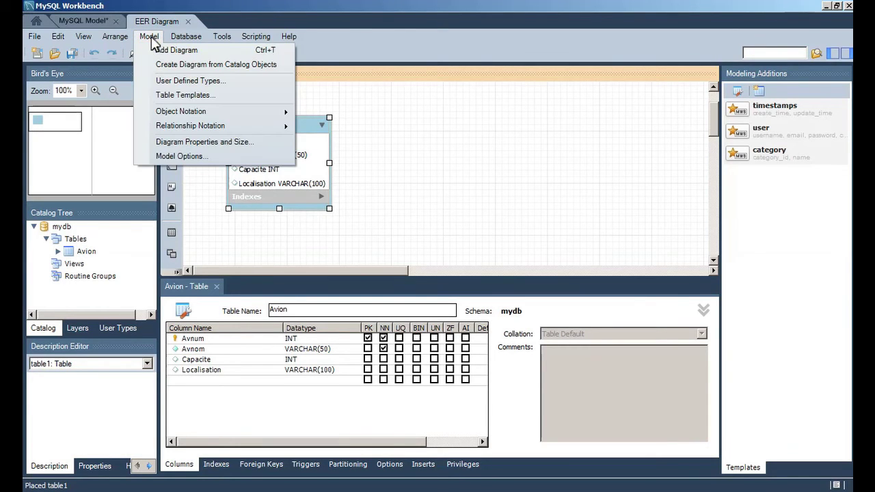
mouse_move(182, 113)
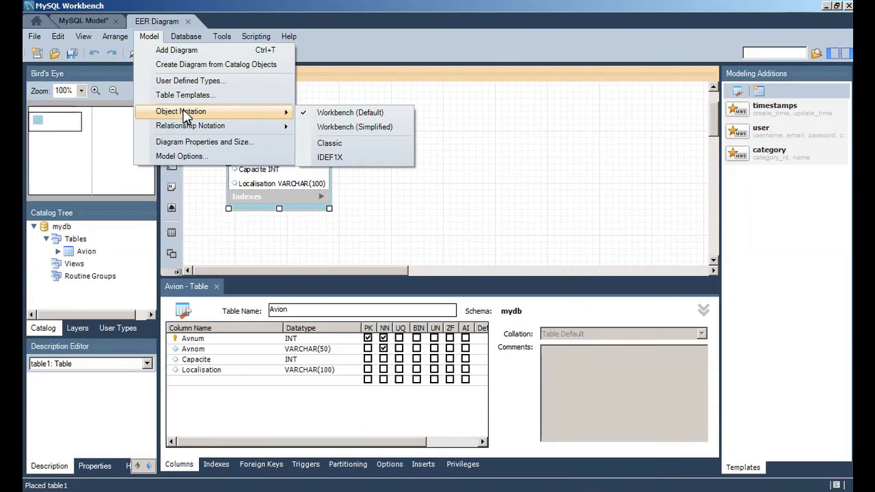
left_click(334, 128)
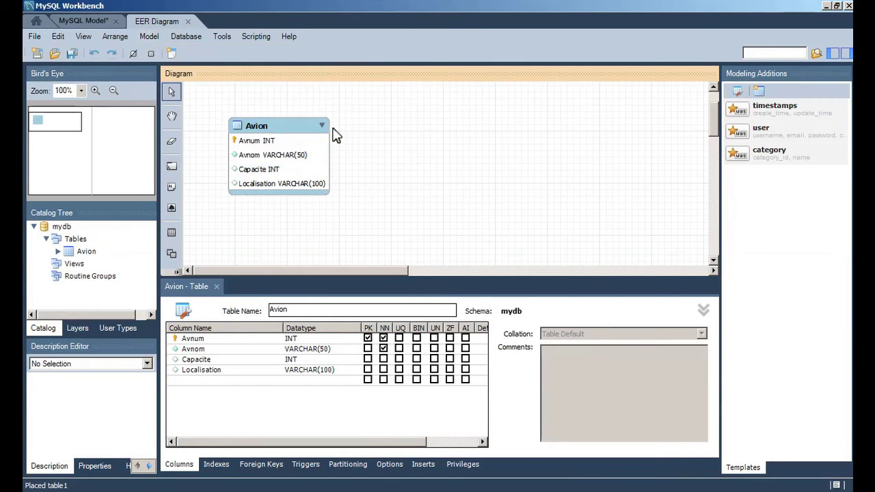
left_click(154, 40)
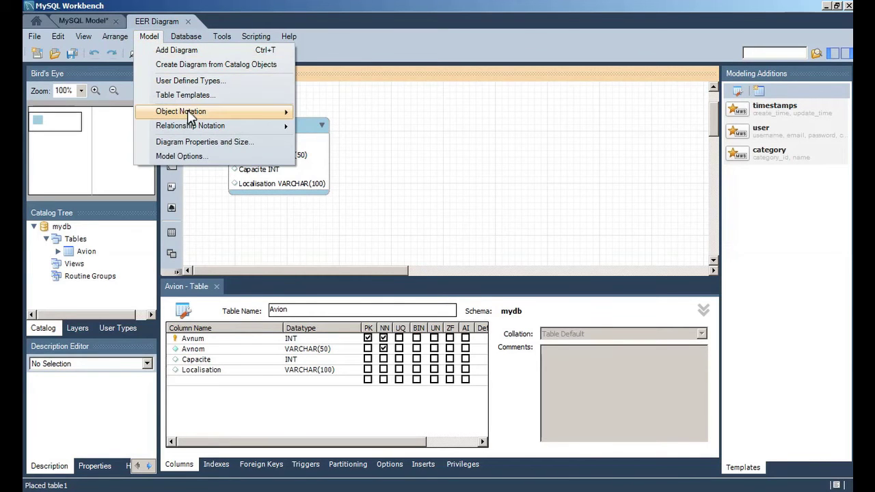
mouse_move(191, 113)
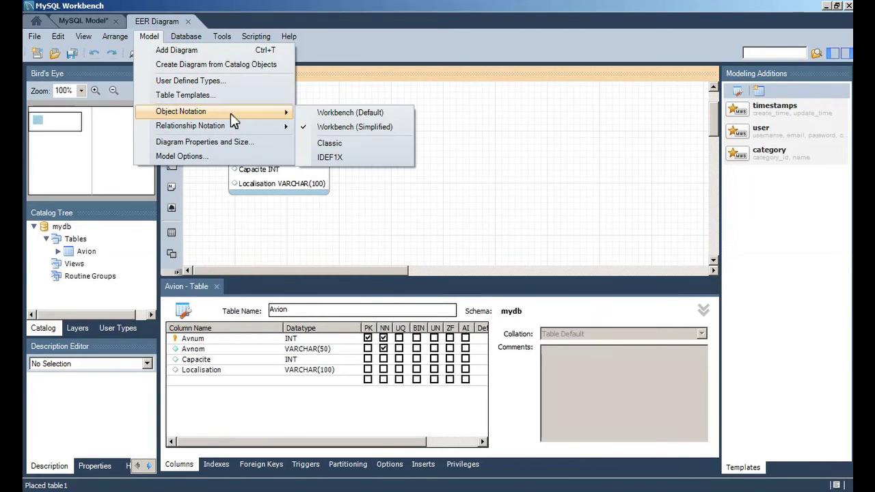
left_click(337, 128)
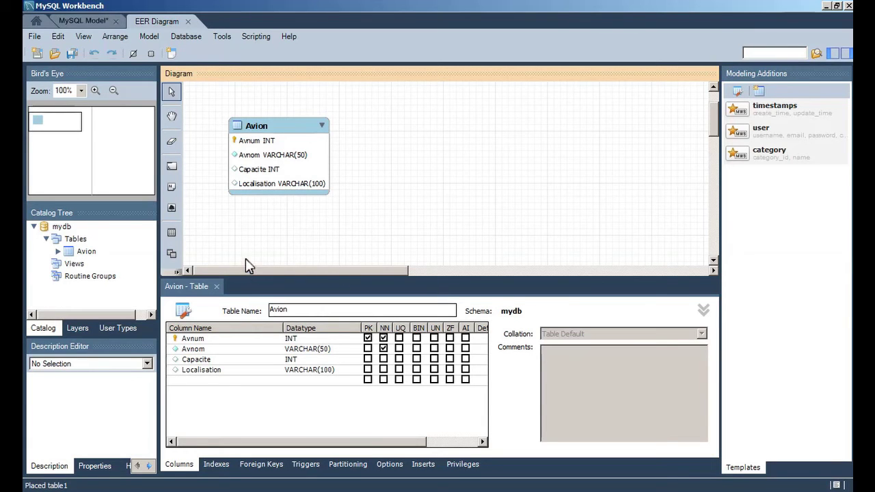
left_click(216, 286)
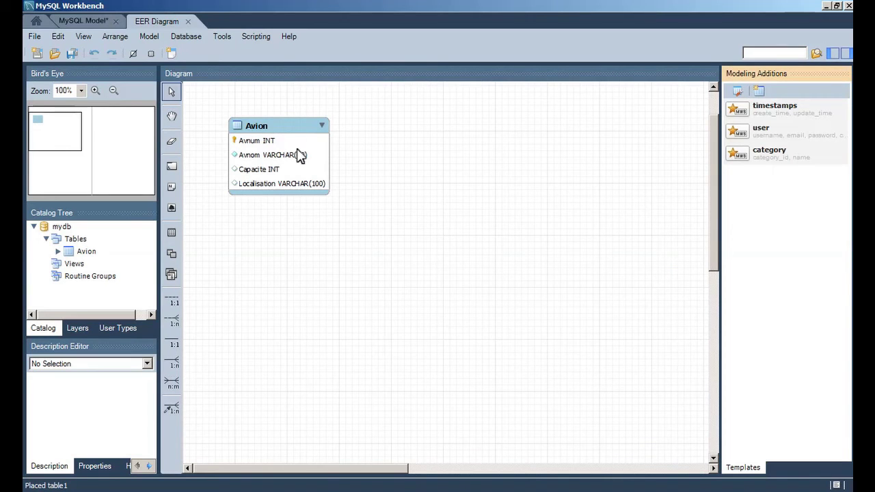
Step: Place a new table in the empty area beside the Avion table and name it Pilote
left_click(172, 233)
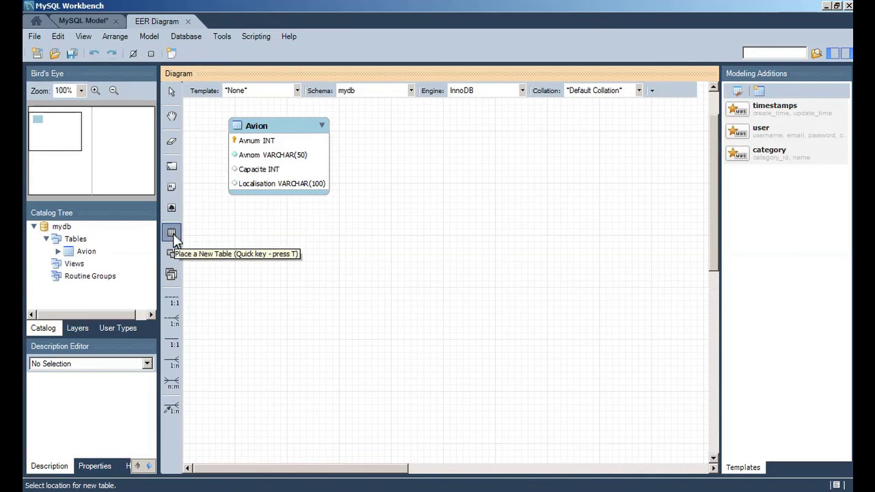
left_click(420, 125)
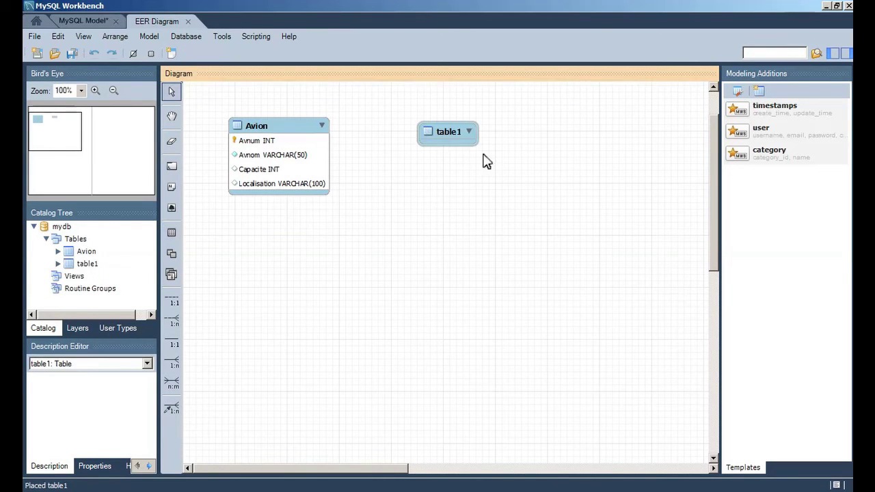
left_click(449, 134)
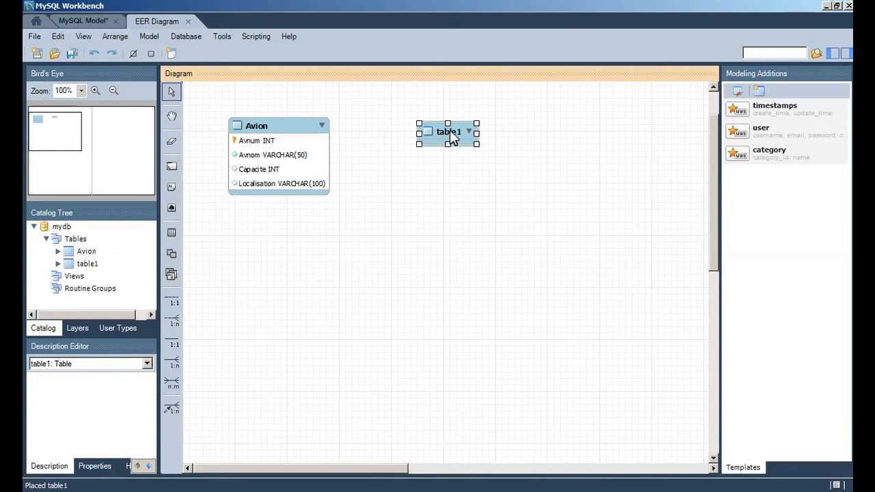
double_click(450, 133)
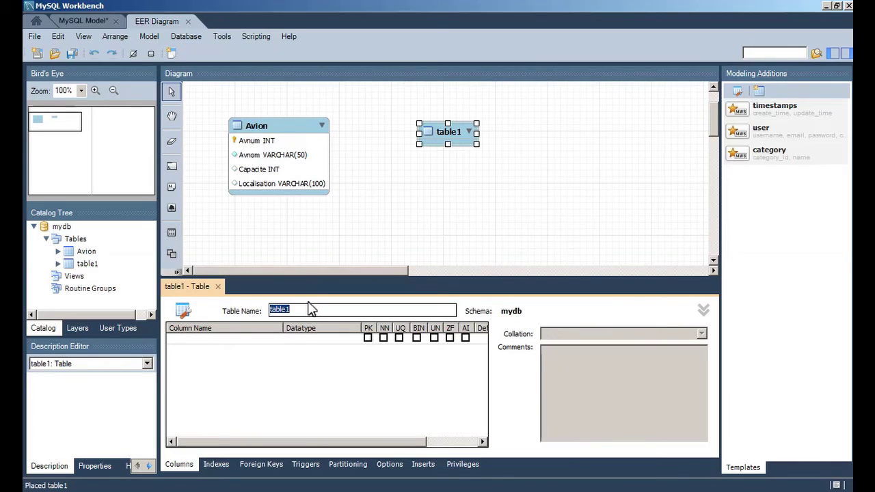
type("Pilote")
Step: Add a first column named Plnum to the Pilote table as an INT primary key
double_click(257, 343)
type("Pinum")
key("Tab")
key("Return")
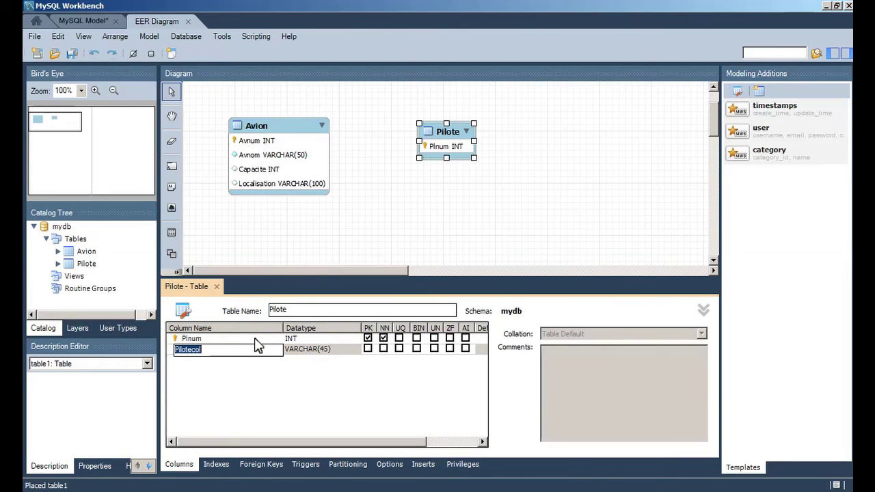
Step: Add the columns Plnom and Ville to the Pilote table, both as VARCHAR(45), and close the table editor
type("Plnom")
key("Tab")
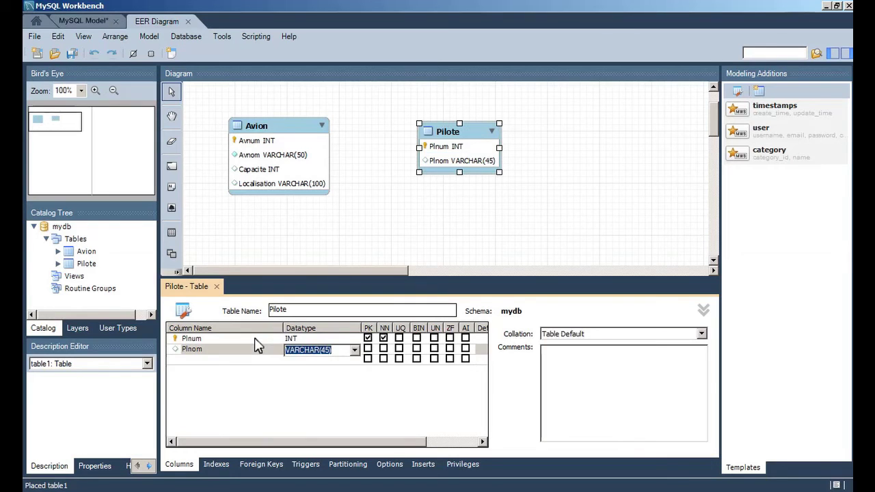
key("Return")
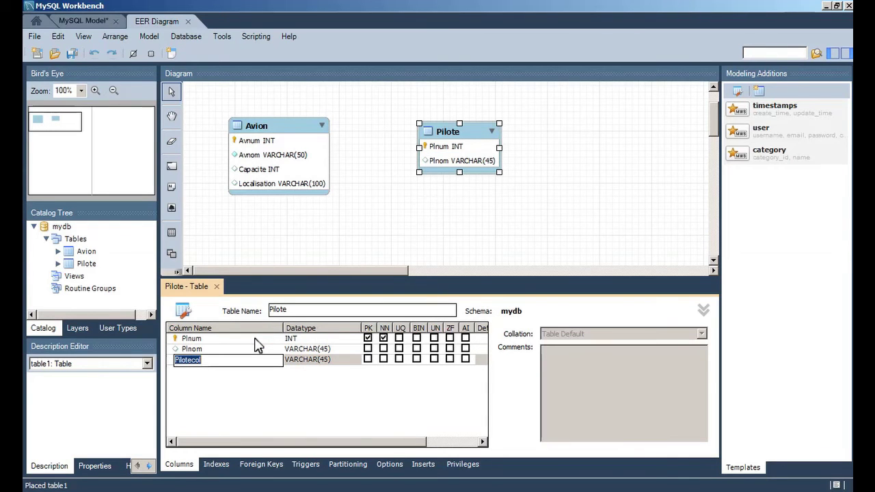
type("Ville")
key("Tab")
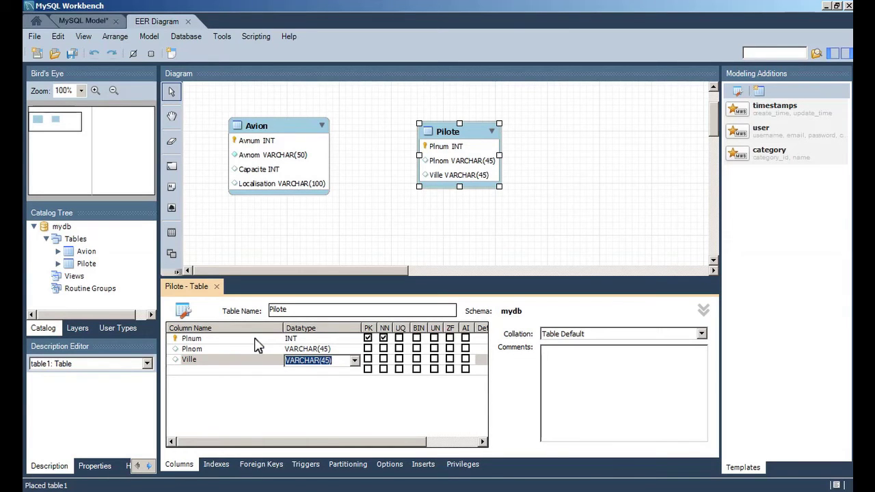
left_click(258, 369)
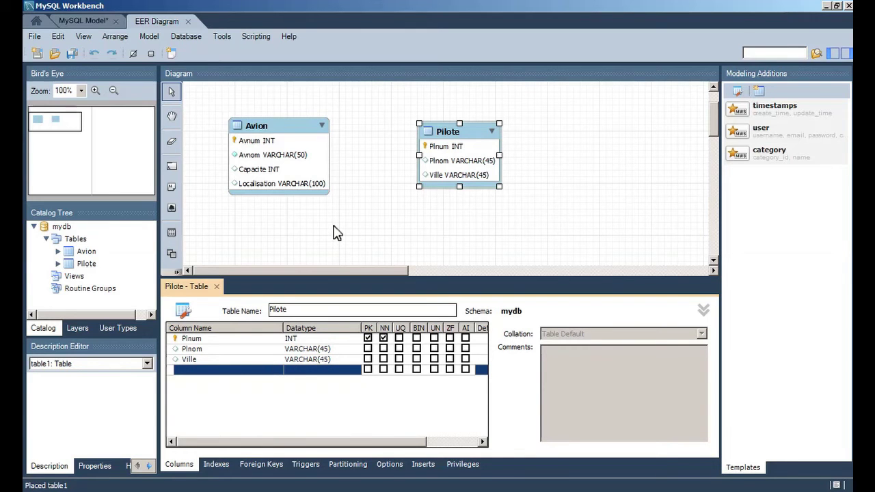
left_click(215, 286)
left_click(386, 241)
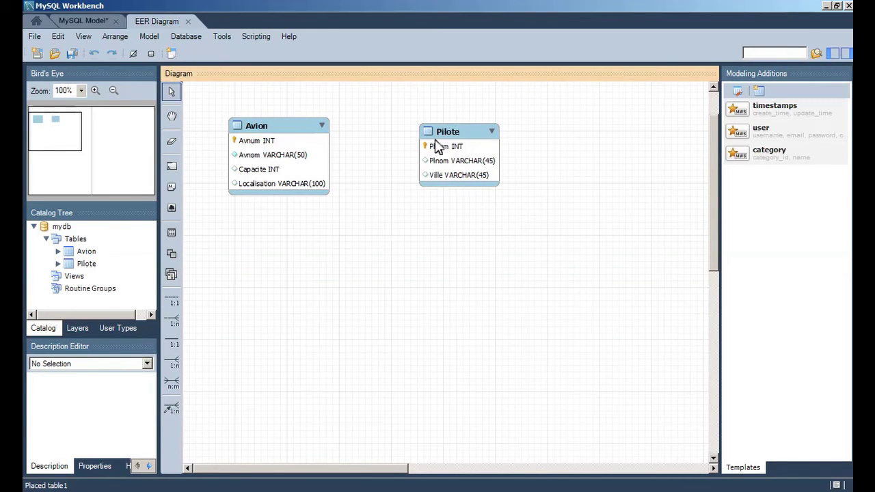
Step: Save the model under the file name exemple in the cours folder
left_click(34, 39)
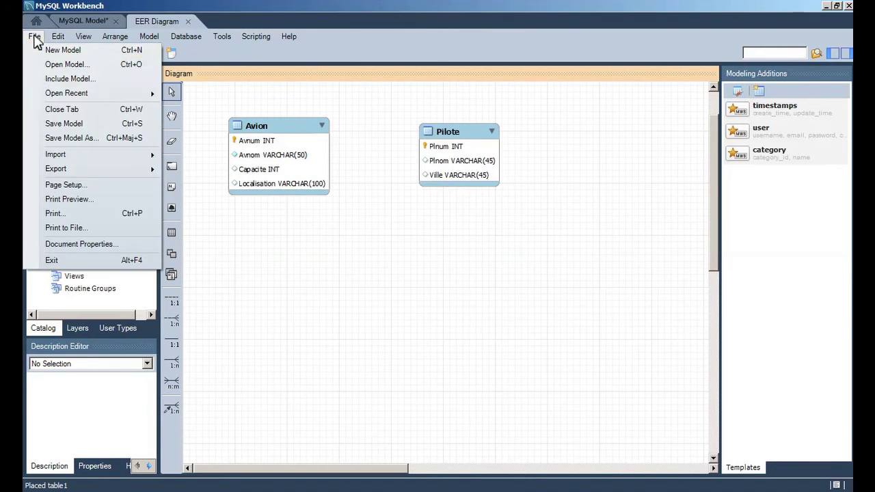
left_click(81, 137)
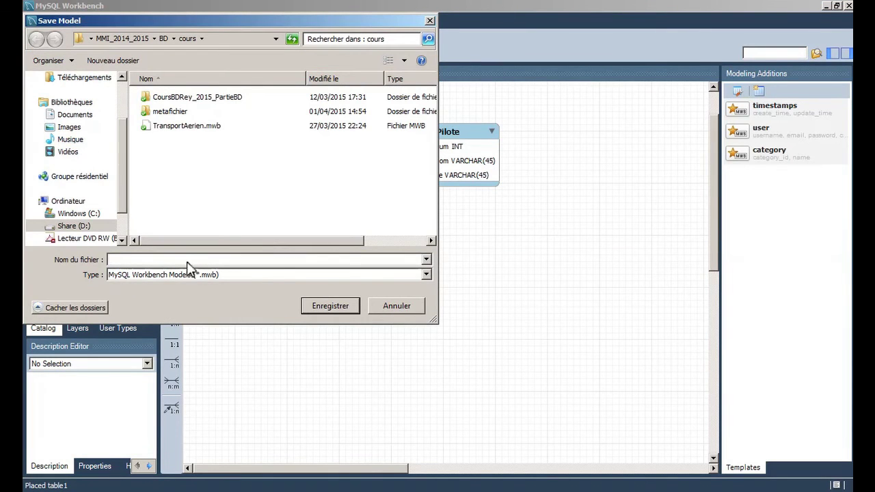
type("exemple")
left_click(330, 308)
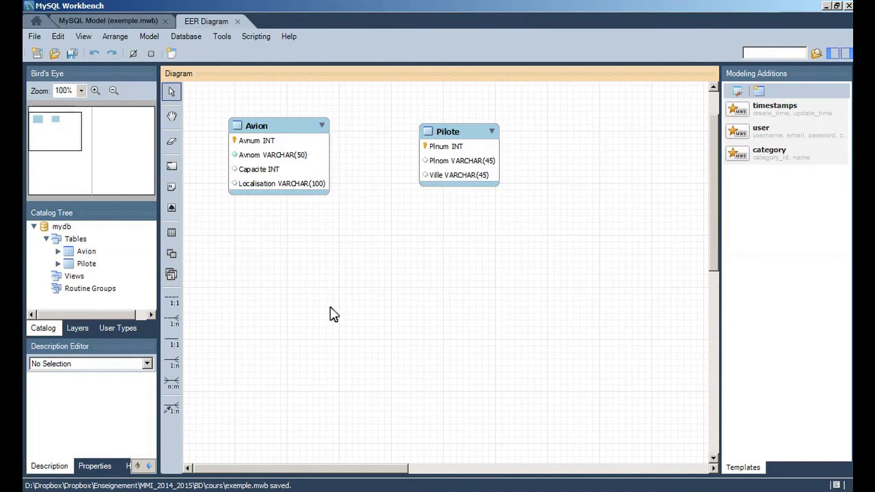
Step: Move the Avion and Pilote tables slightly up and farther apart to leave room between them
scroll(551, 293, "up", 2)
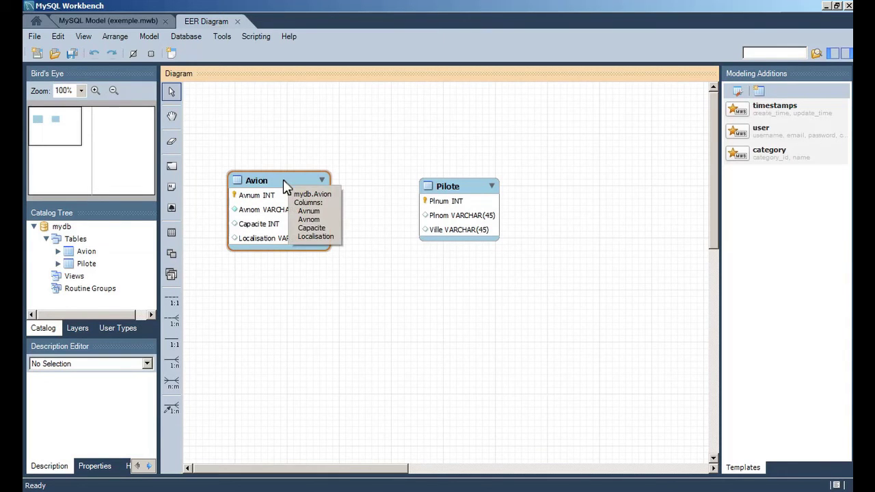
left_click_drag(460, 187, 475, 171)
mouse_move(280, 189)
left_mouse_down()
mouse_move(296, 156)
mouse_move(285, 174)
left_mouse_up()
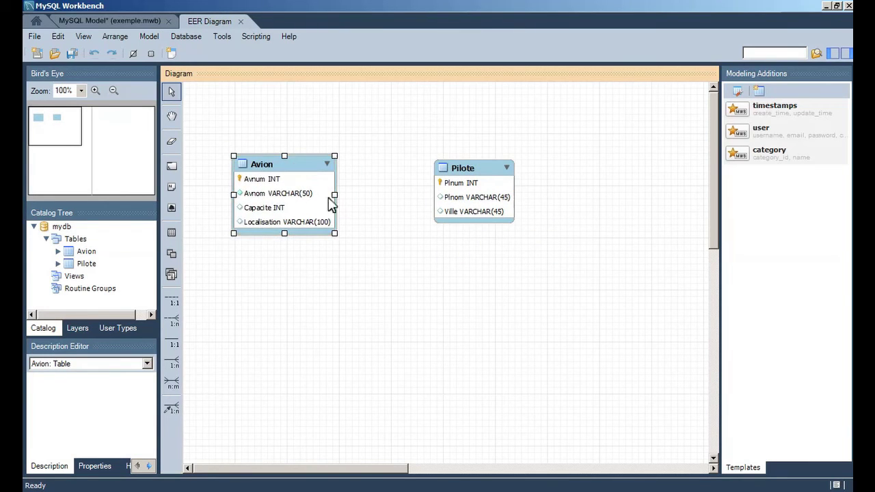
left_click_drag(462, 177, 514, 176)
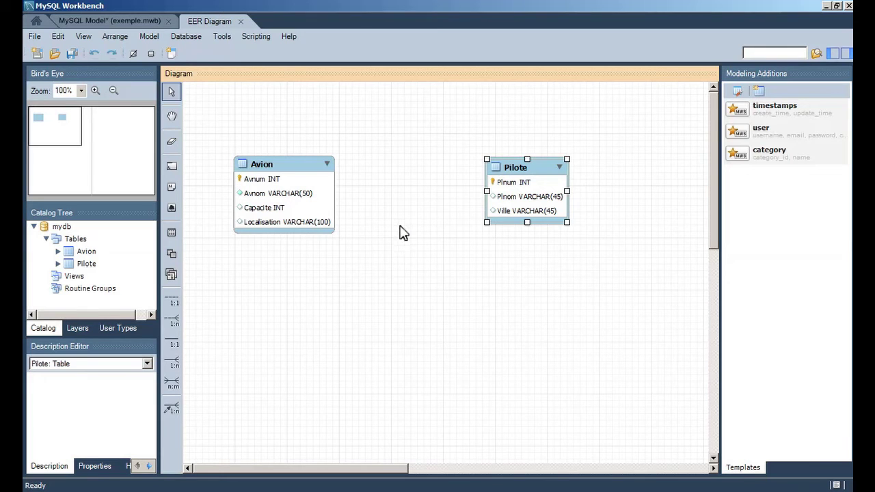
left_click(401, 231)
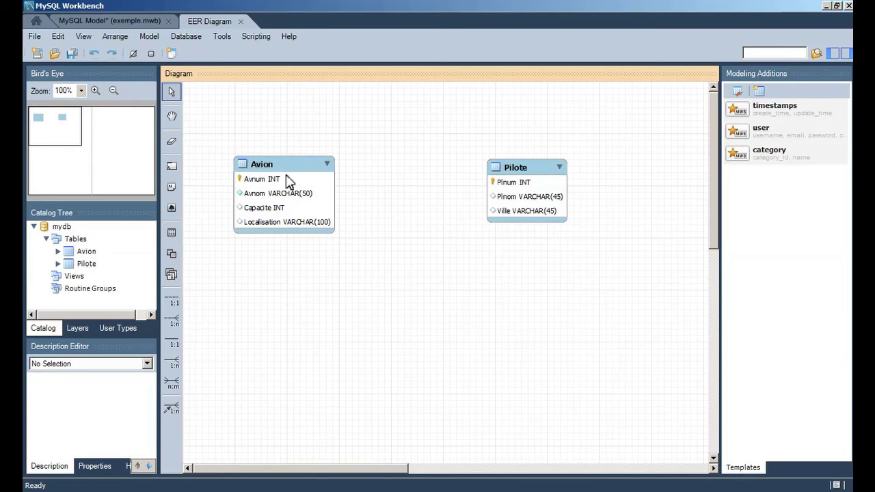
Step: Create an n:m relationship from the Avion table to the Pilote table
mouse_move(247, 189)
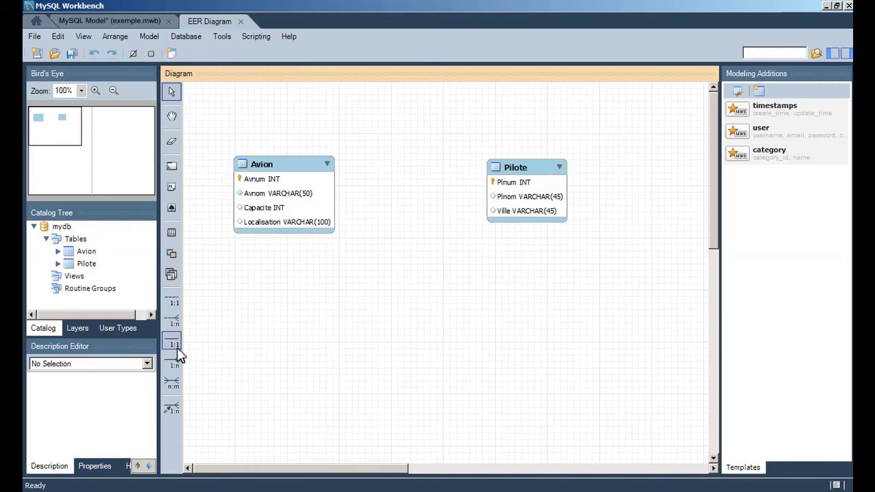
left_click(171, 411)
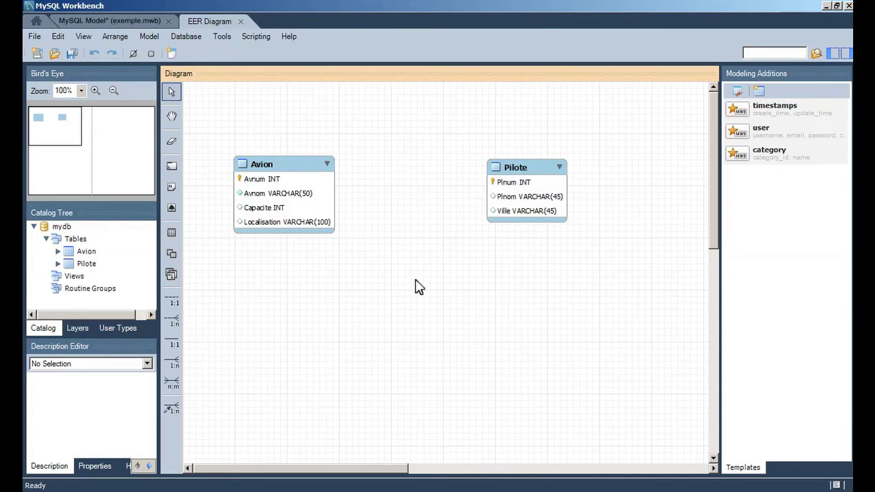
left_click(172, 382)
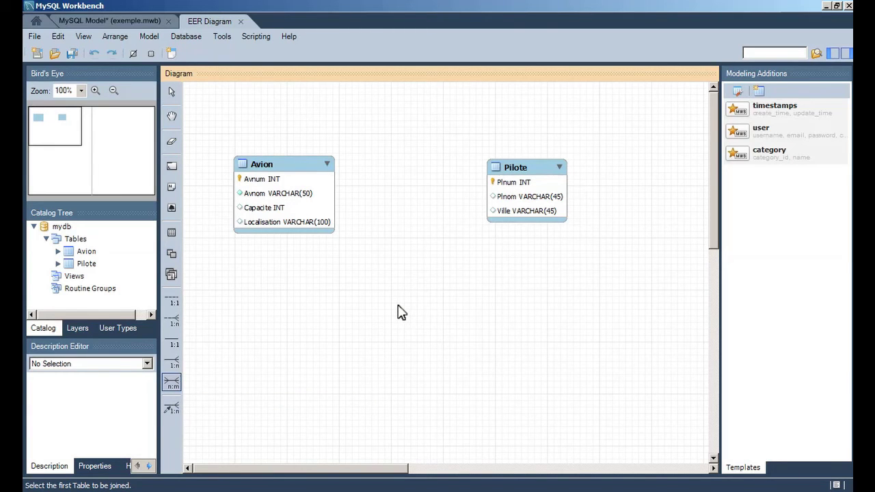
left_click(293, 179)
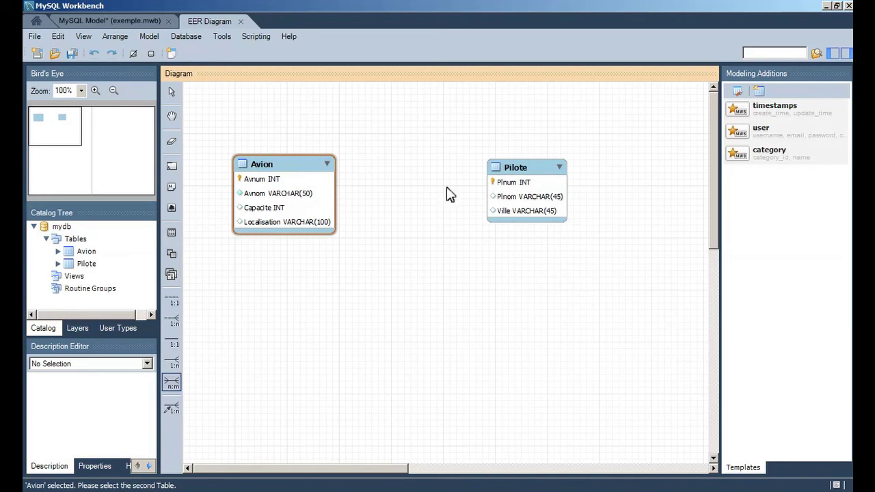
left_click(529, 180)
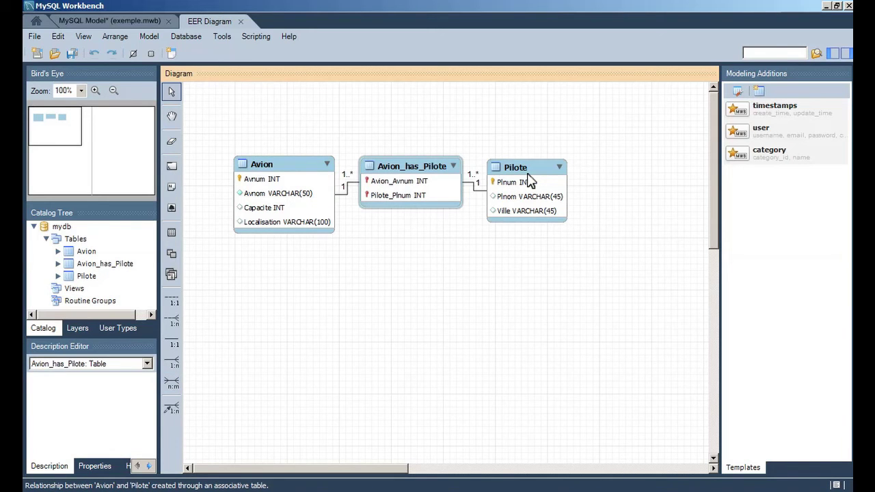
Step: Rearrange the Pilote and Avion_has_Pilote tables so the join table sits evenly between Avion and Pilote with straight connection lines
left_click_drag(532, 179, 593, 179)
left_click_drag(415, 177, 426, 188)
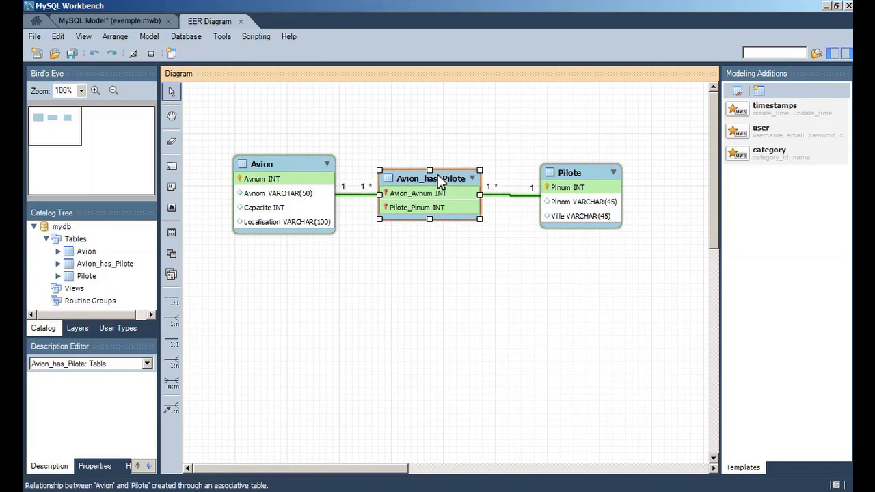
left_click_drag(575, 173, 575, 170)
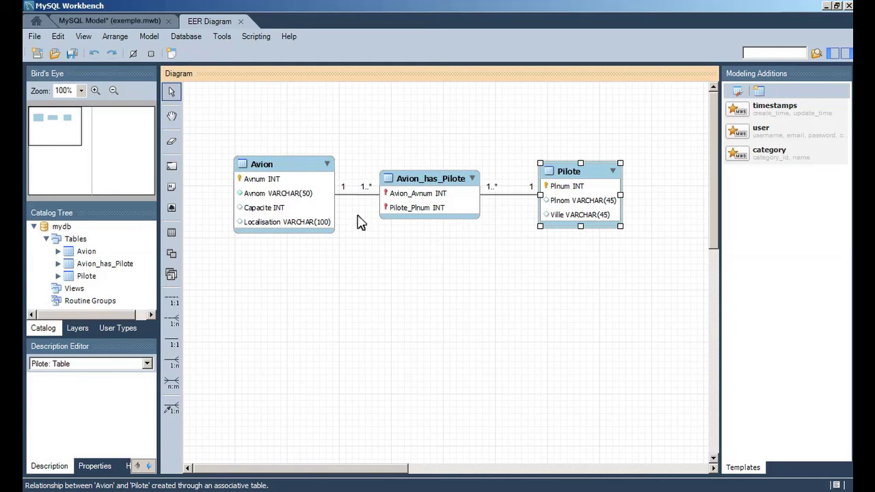
mouse_move(356, 203)
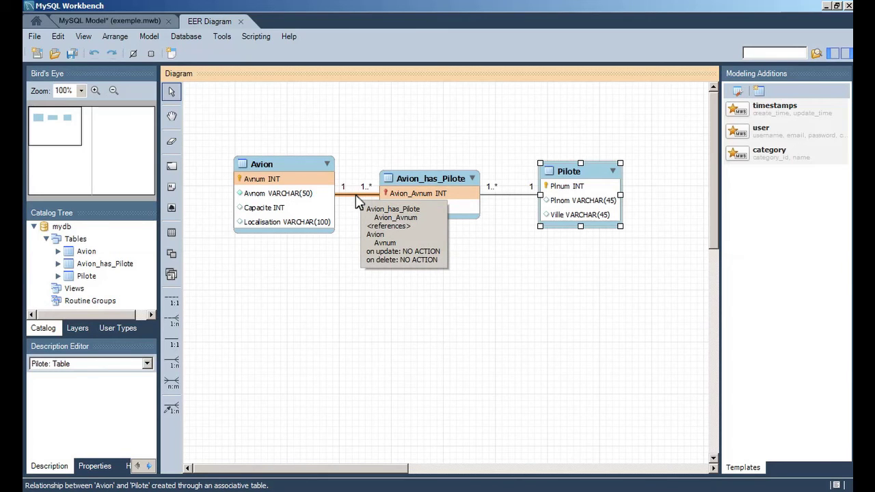
left_click(435, 179)
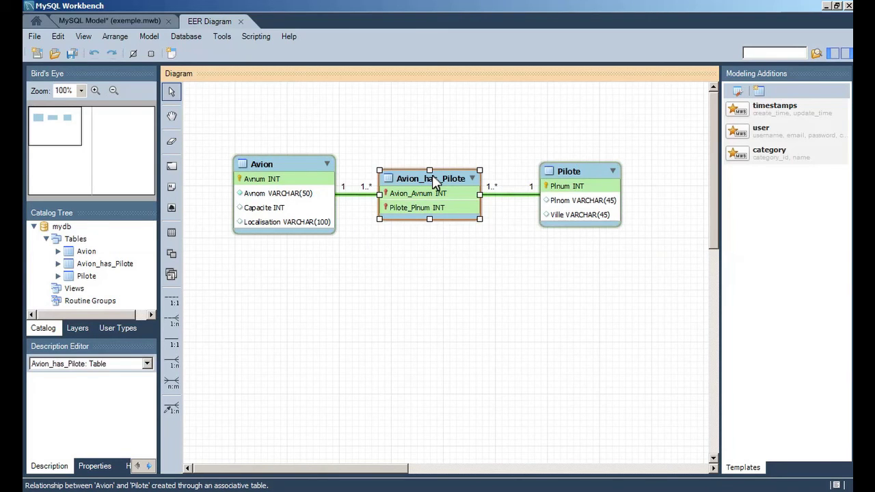
left_click(297, 164)
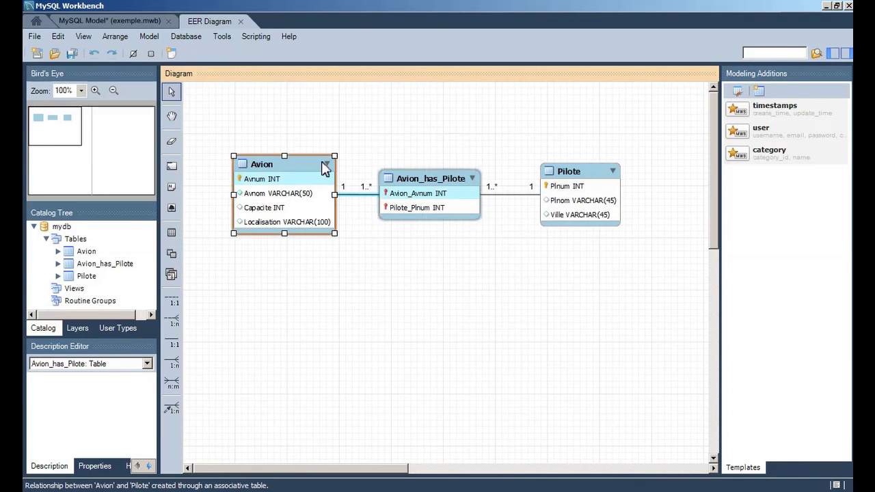
Step: Examine the relationships linking the Avion and Pilote tables to the Avion_has_Pilote join table, including their keys and cardinalities
left_click(591, 171)
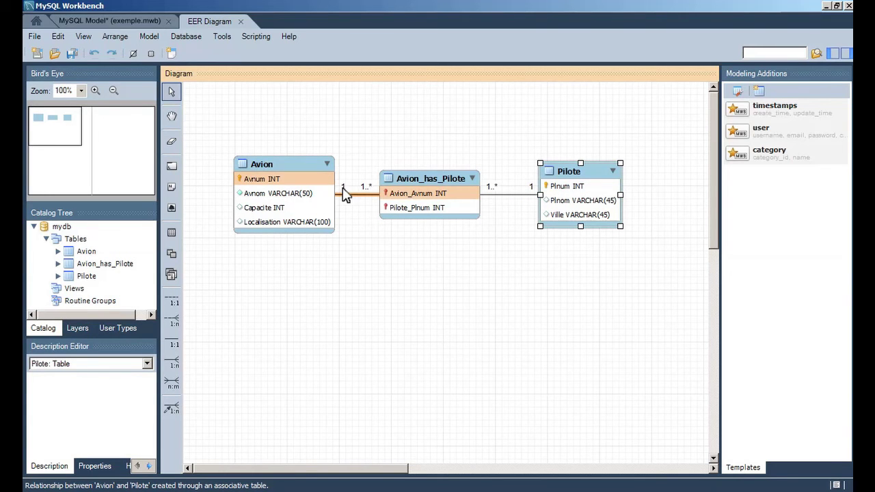
mouse_move(345, 195)
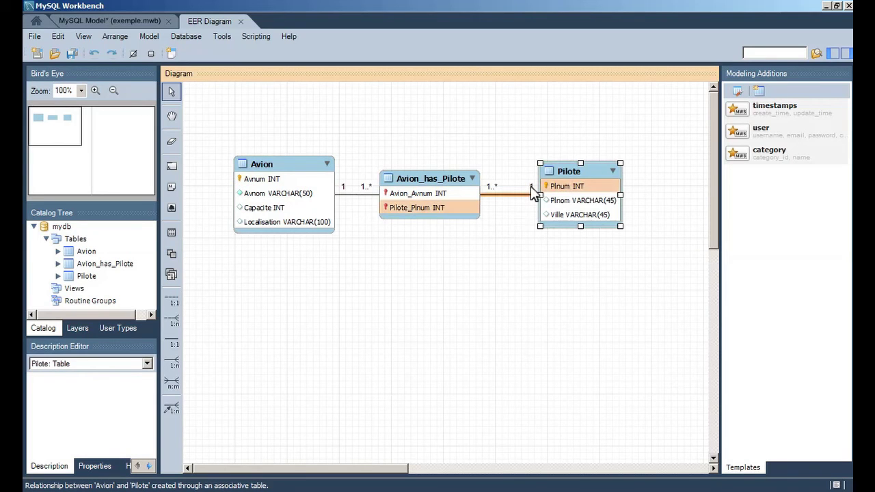
mouse_move(530, 186)
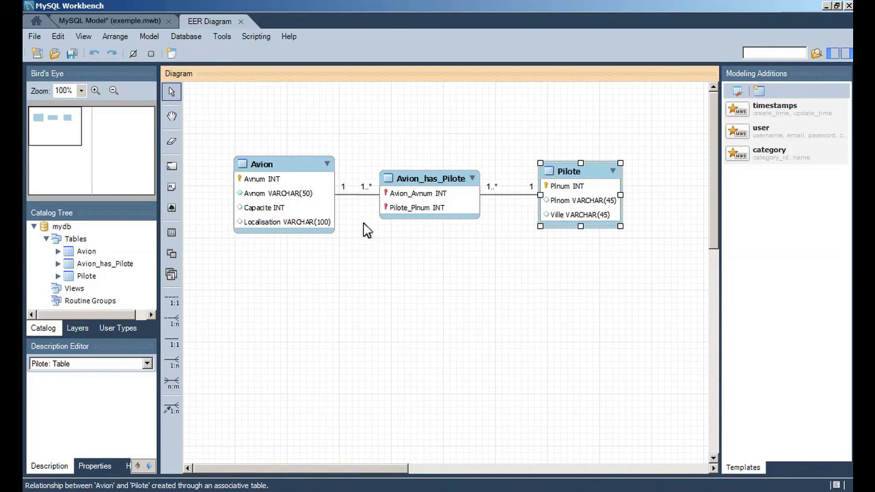
left_click(361, 200)
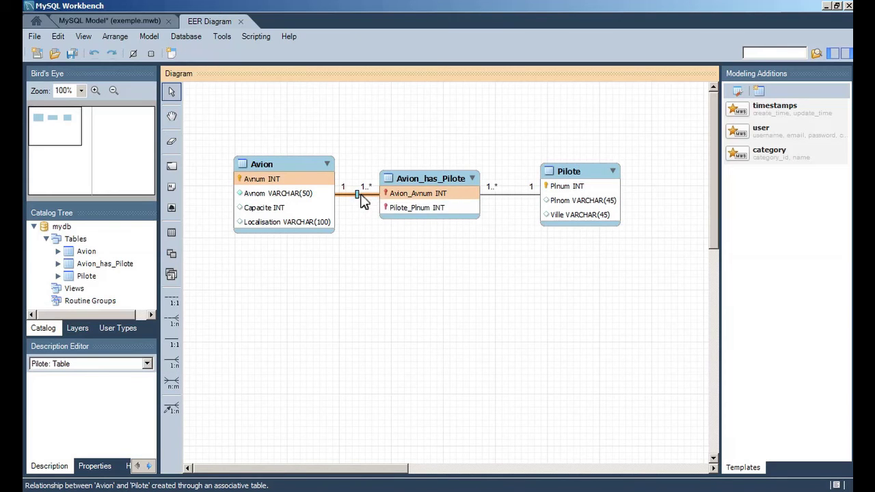
left_click(512, 195)
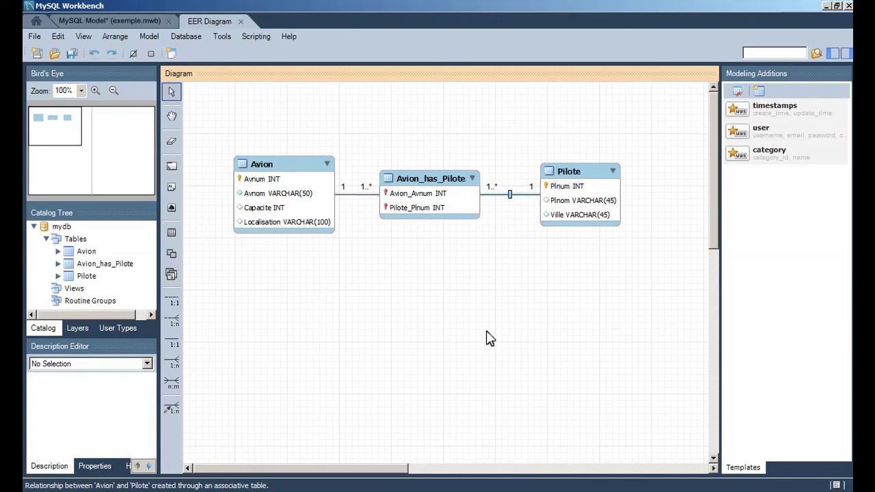
left_click(432, 299)
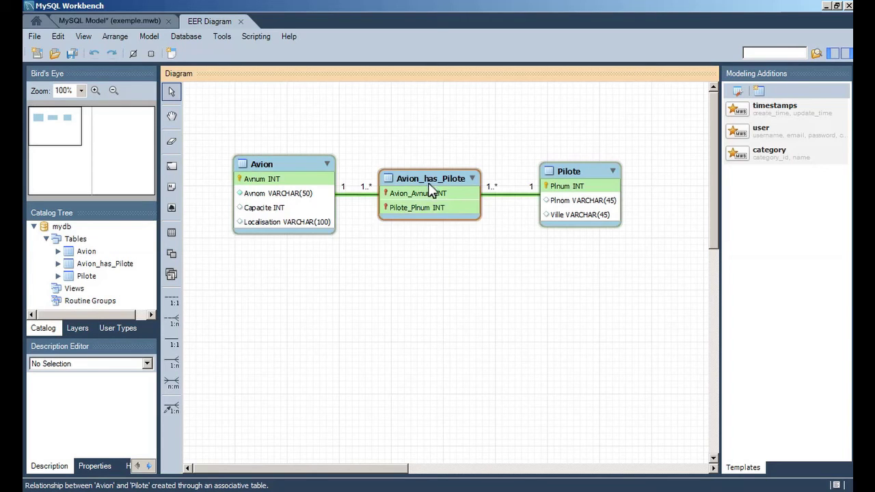
Step: Rename the Avion_has_Pilote join table as Vol and recenter it between the Avion and Pilote tables
mouse_move(412, 186)
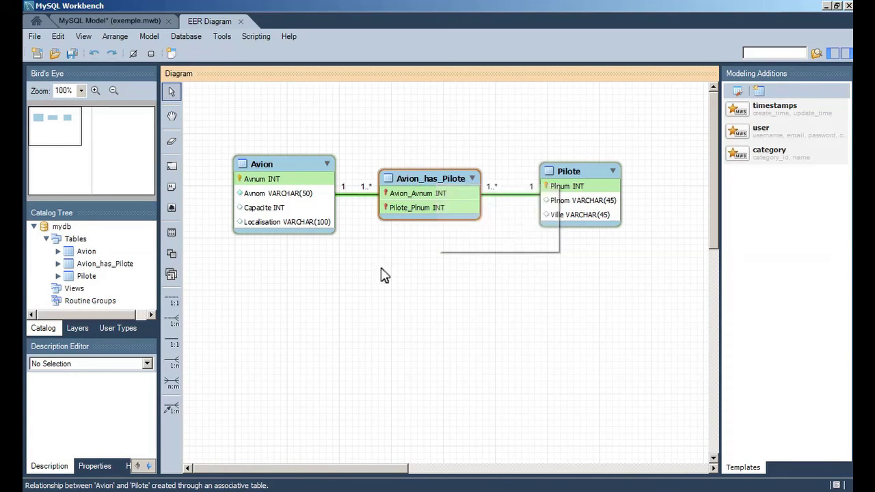
left_click(435, 184)
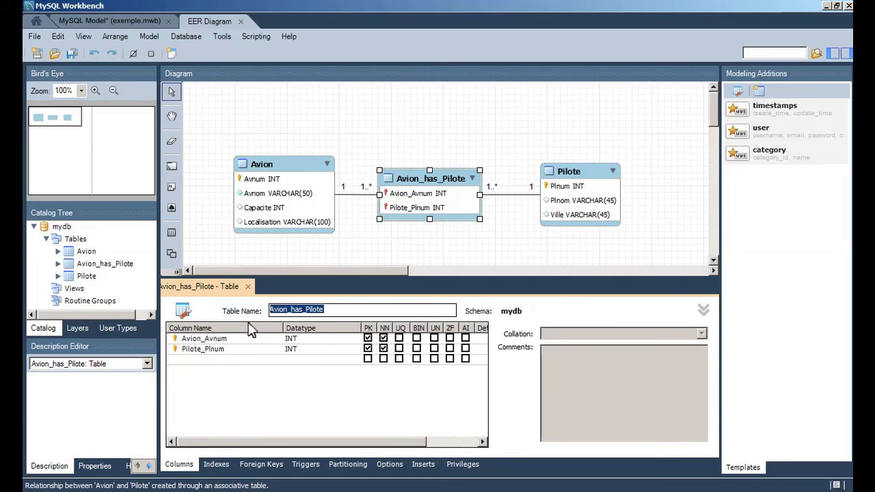
type("Vol")
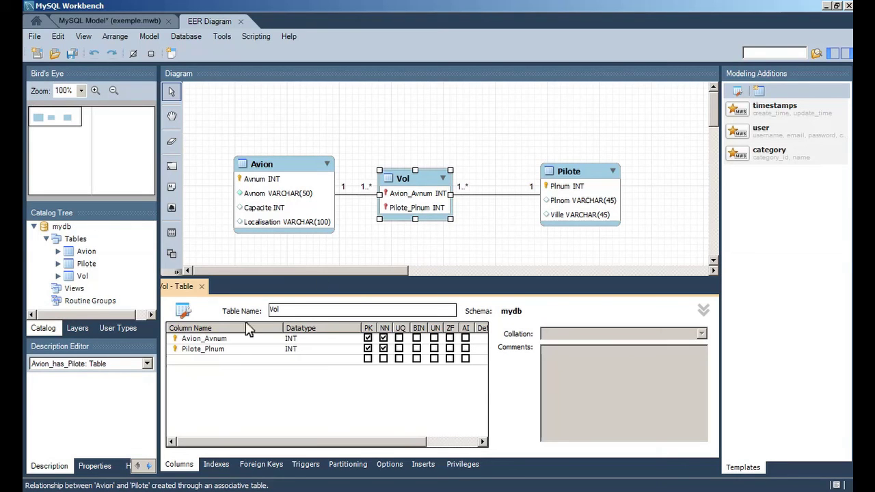
left_click(234, 341)
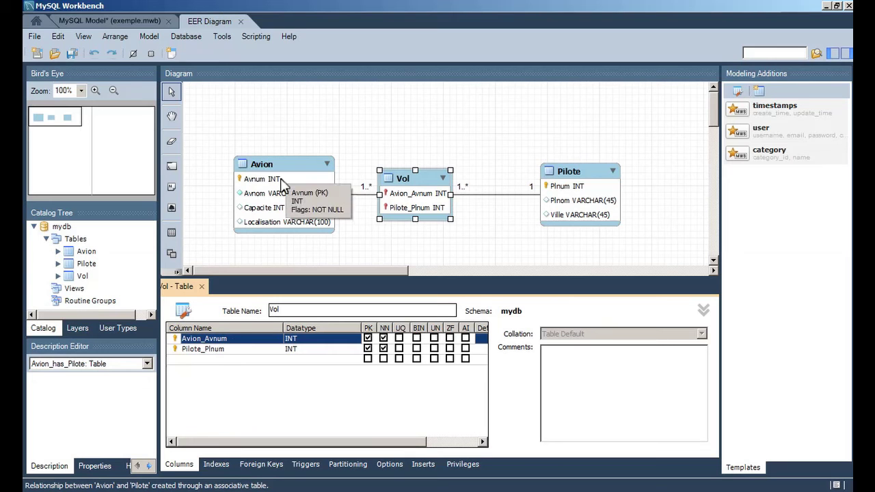
left_click(236, 349)
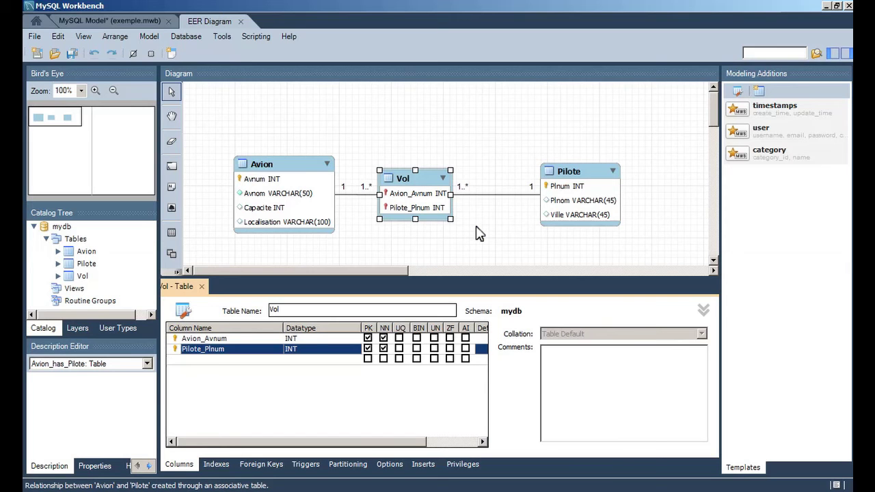
left_click_drag(427, 179, 448, 177)
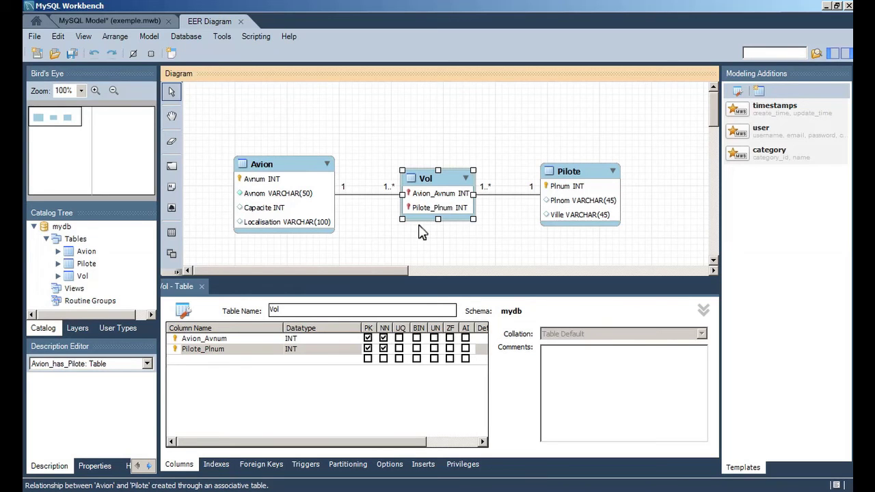
Step: Add a column named Volnum with the INT datatype to the Vol table
left_click(225, 359)
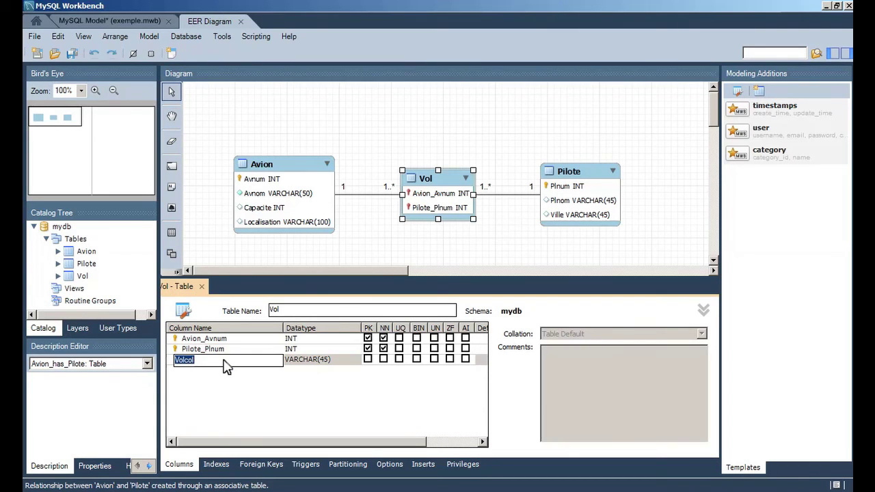
key("BackSpace")
type("Volnum")
key("Tab")
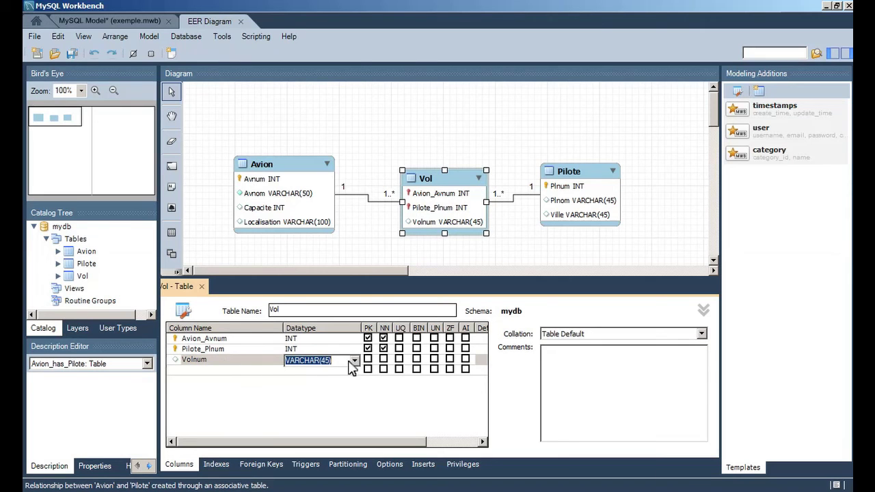
left_click(354, 361)
left_click(331, 68)
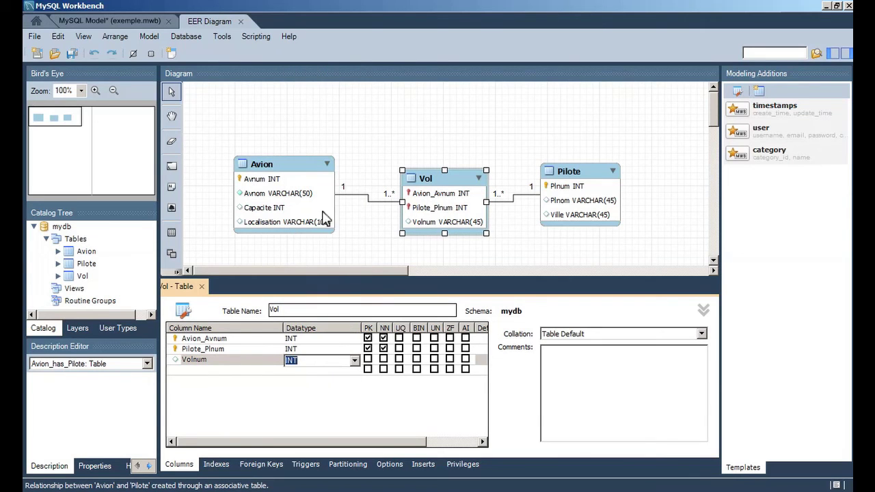
Step: Make Volnum the only primary key of Vol, removing Pilote_Plnum and Avion_Avnum from the primary key
left_click(368, 358)
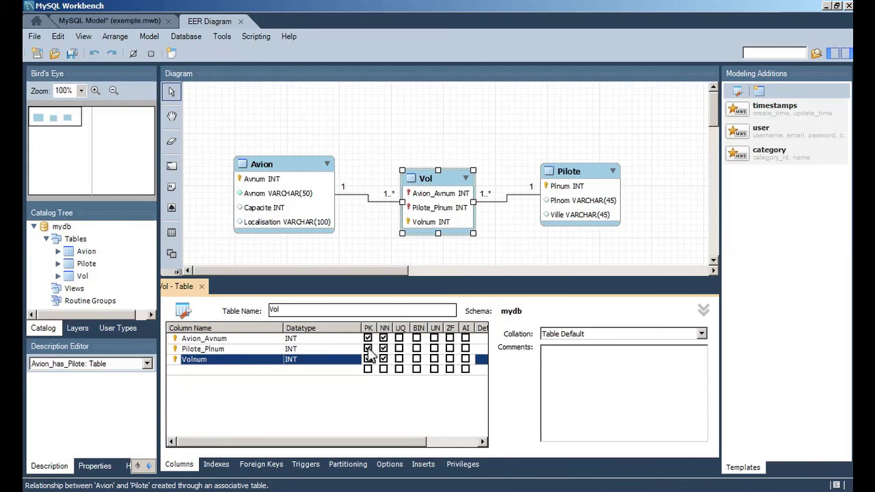
left_click(367, 349)
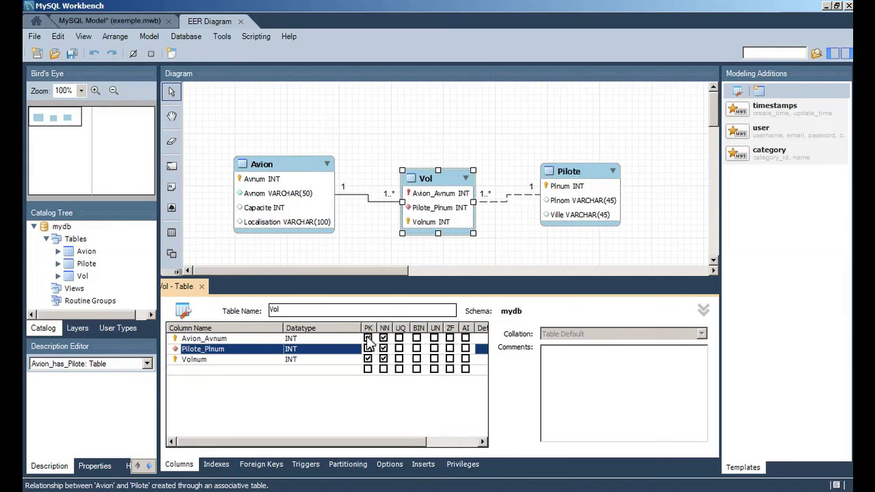
left_click(367, 338)
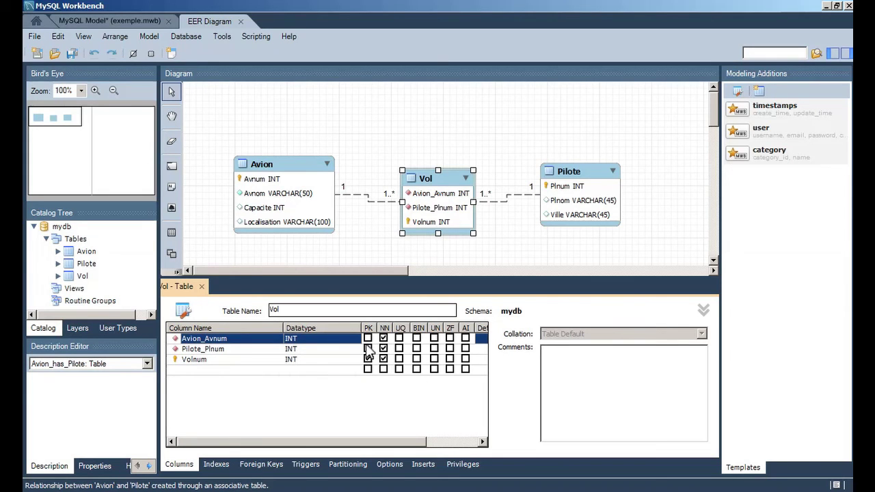
Step: Move Volnum to the top of the Vol column list and raise the Vol table to straighten its connection lines
left_click(232, 362)
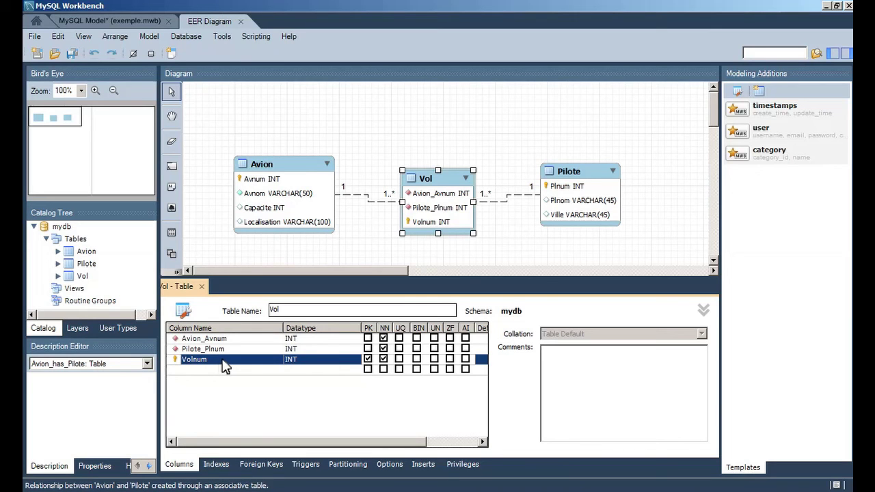
right_click(225, 367)
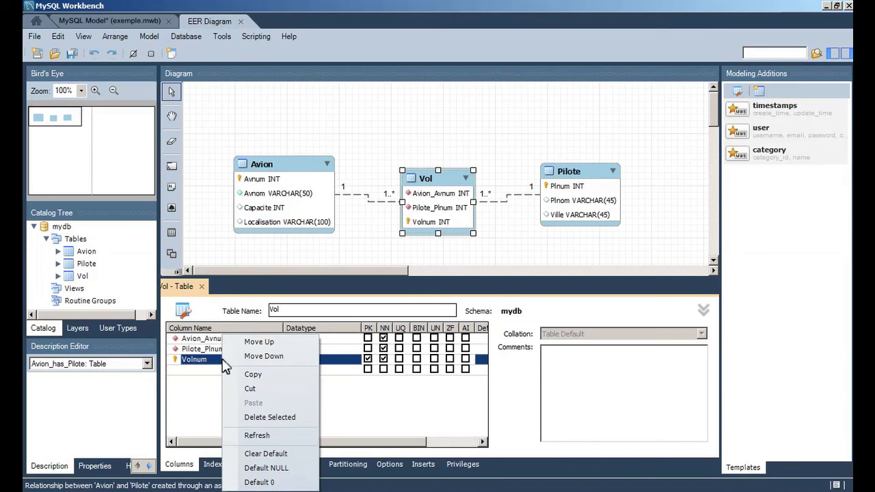
left_click(273, 343)
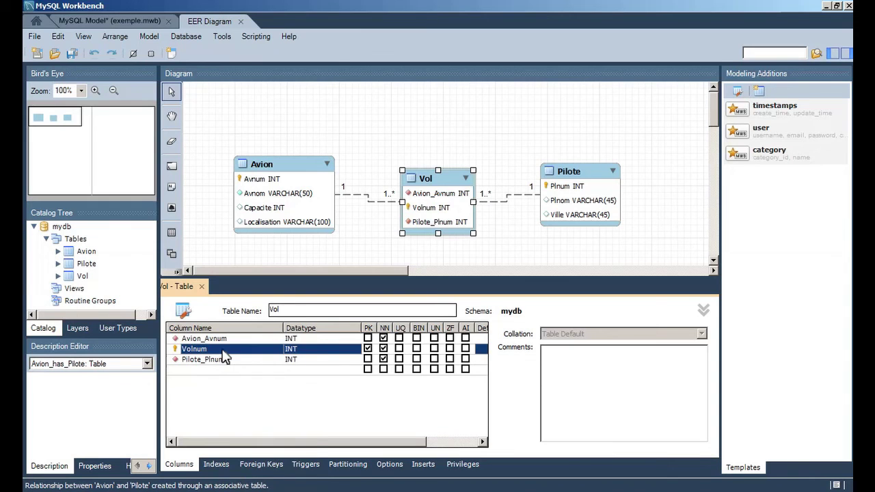
right_click(227, 350)
left_click(259, 342)
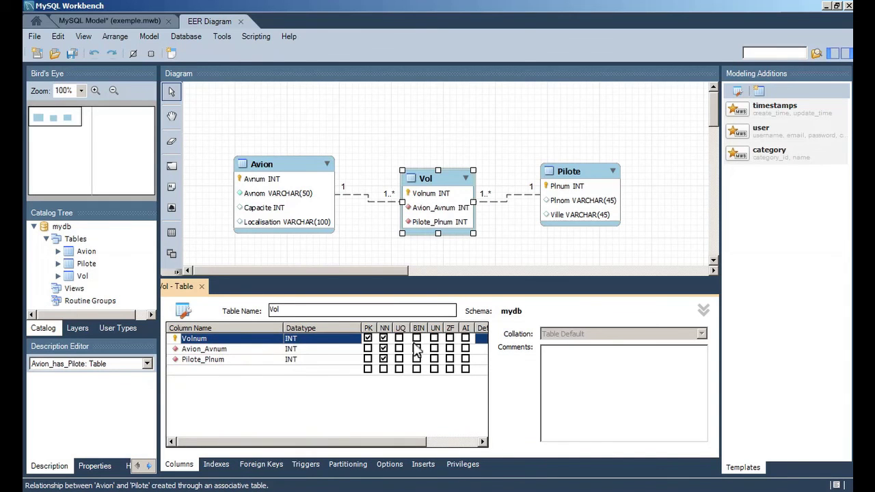
left_click_drag(447, 179, 447, 171)
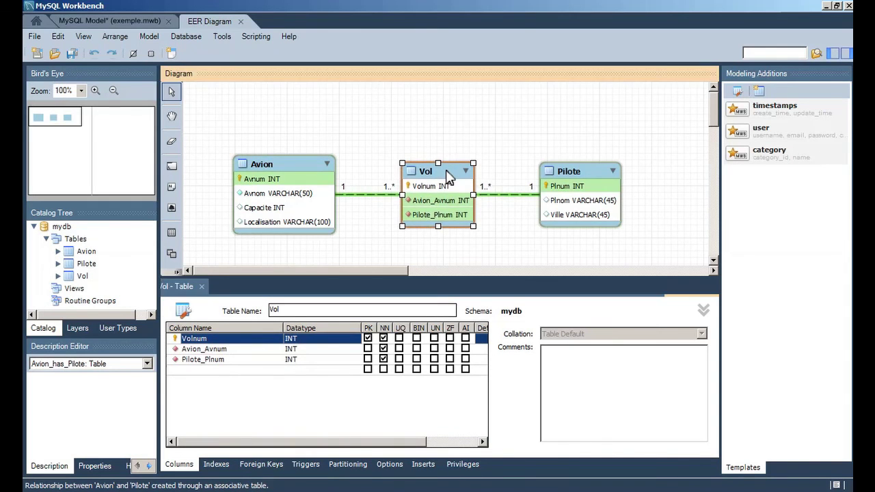
left_click(469, 255)
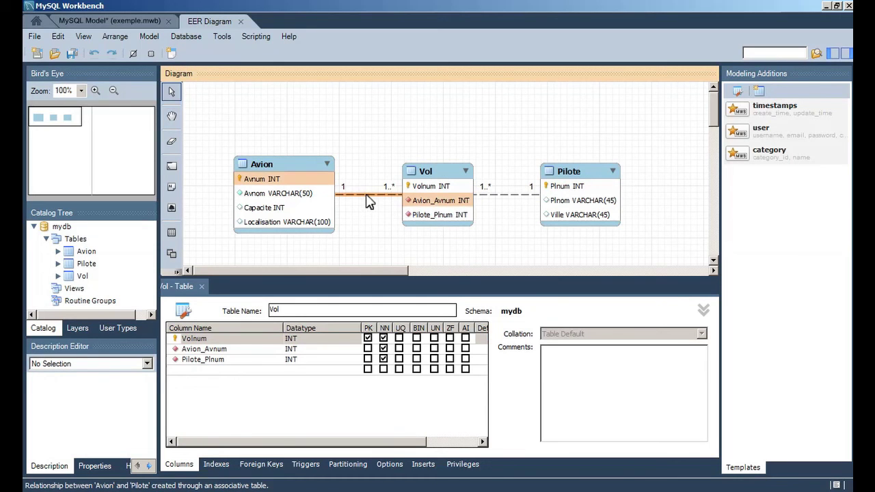
Step: Inspect the relationships from Vol to Avion and Pilote and the foreign key columns they reference
mouse_move(367, 200)
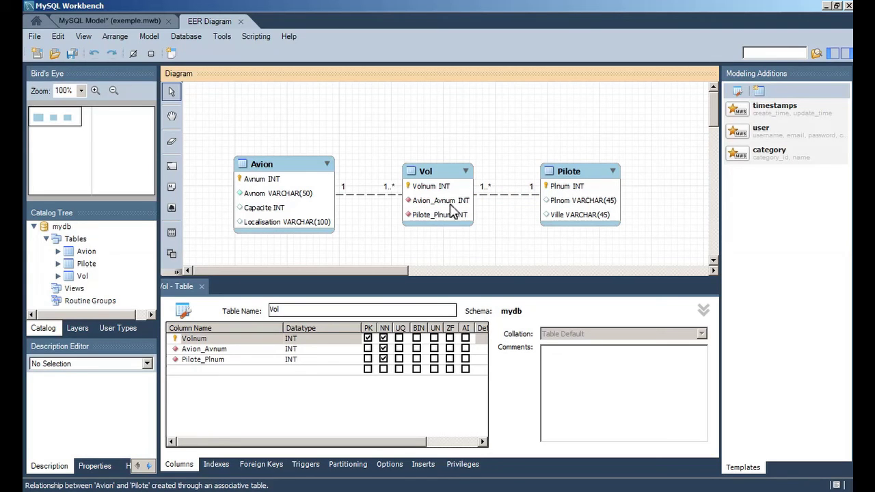
left_click(426, 192)
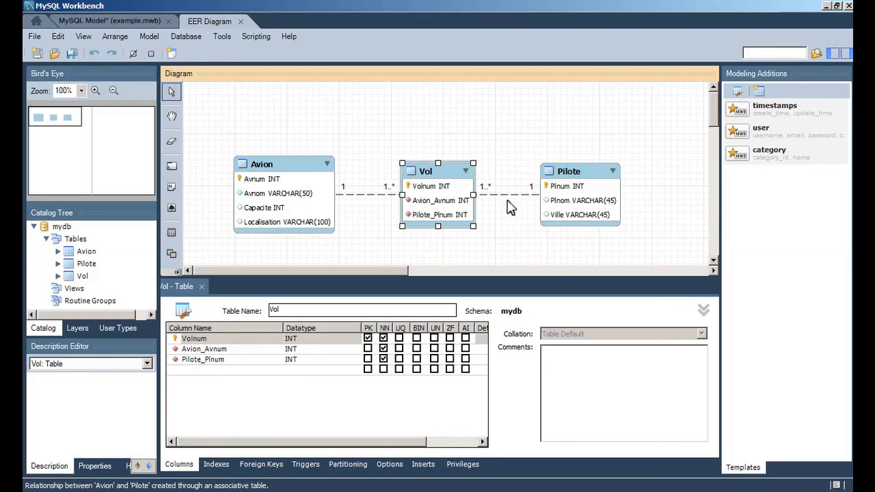
mouse_move(505, 195)
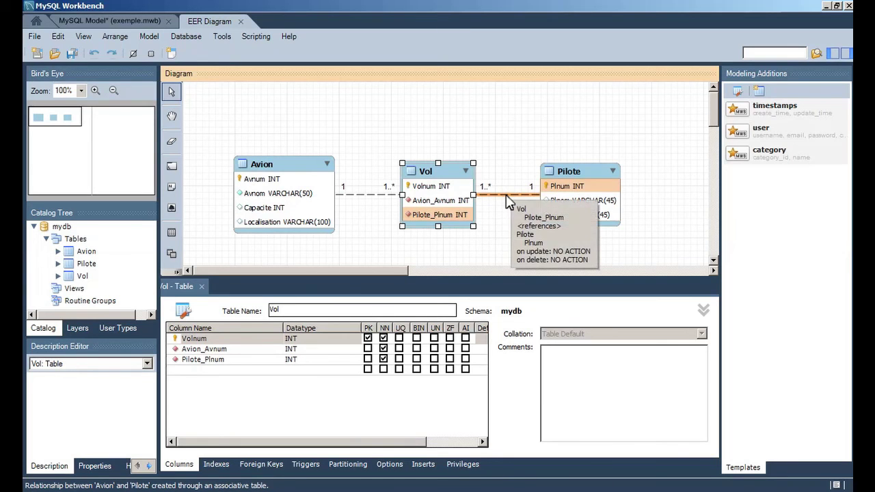
left_click(508, 196)
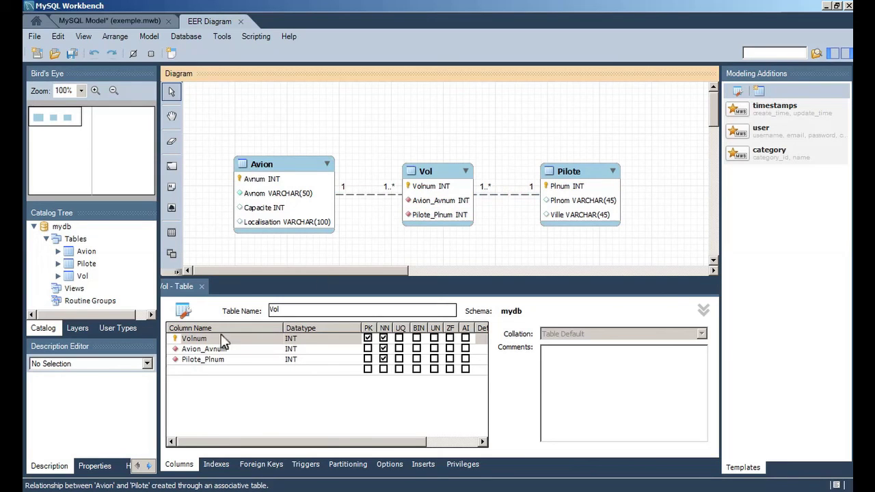
Step: Rename the Vol foreign key columns Avion_Avnum as Avnum and Pilote_Plnum as Plnum
left_click(230, 349)
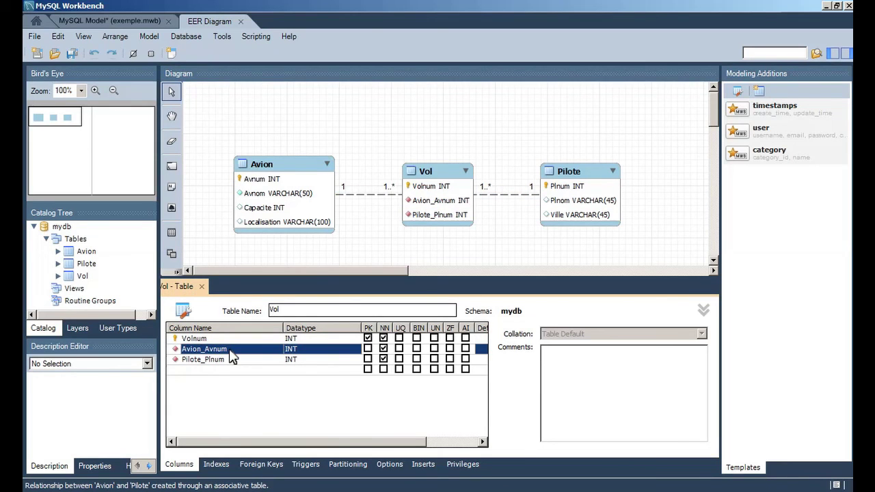
left_click(230, 348)
left_click_drag(204, 351, 171, 359)
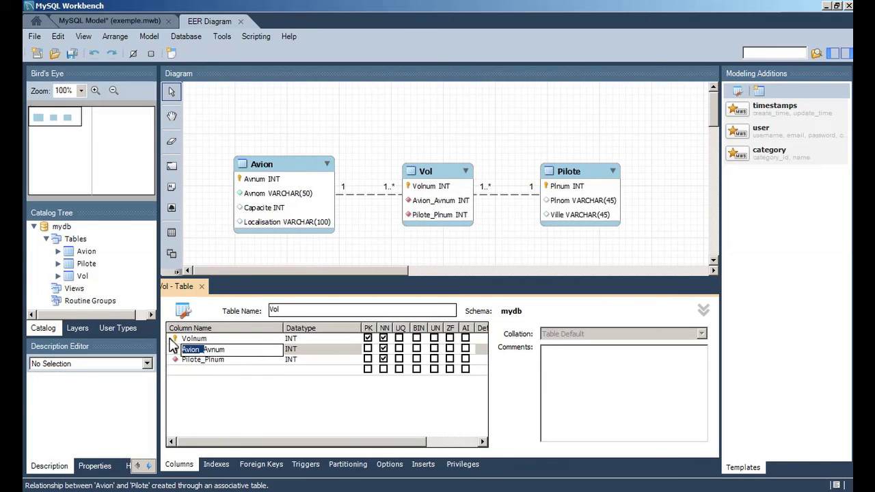
key("BackSpace")
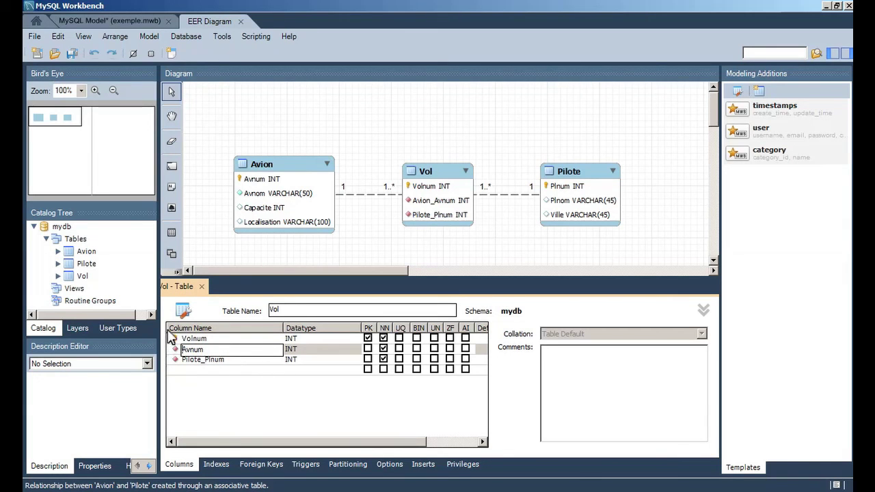
double_click(205, 361)
left_click_drag(204, 362, 178, 361)
key("BackSpace")
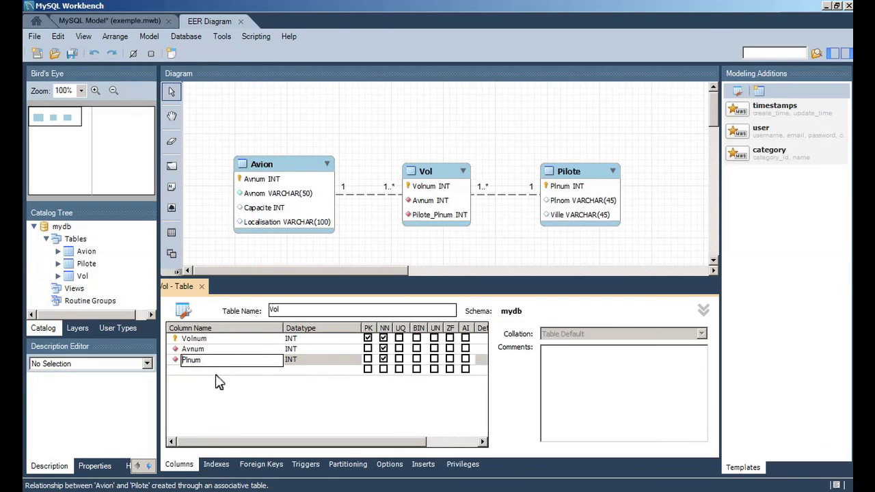
key("Return")
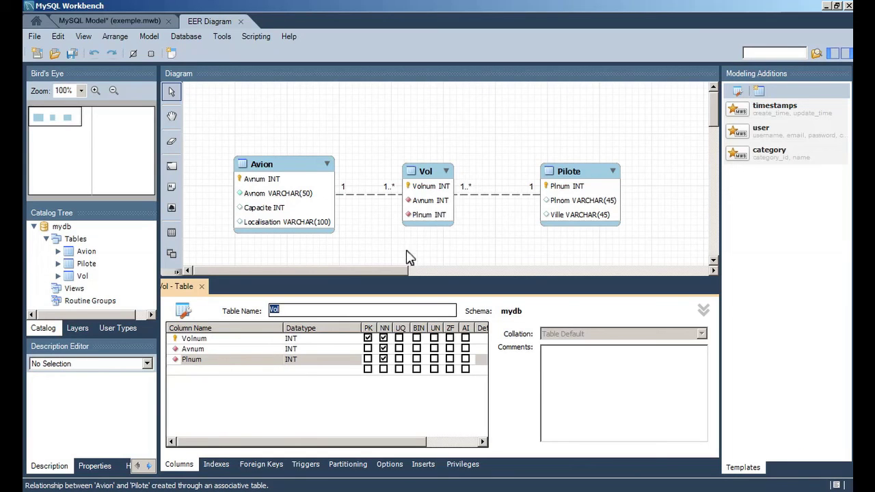
Step: Add a HeureDepart column with datatype DATETIME to the Vol table
left_click(199, 372)
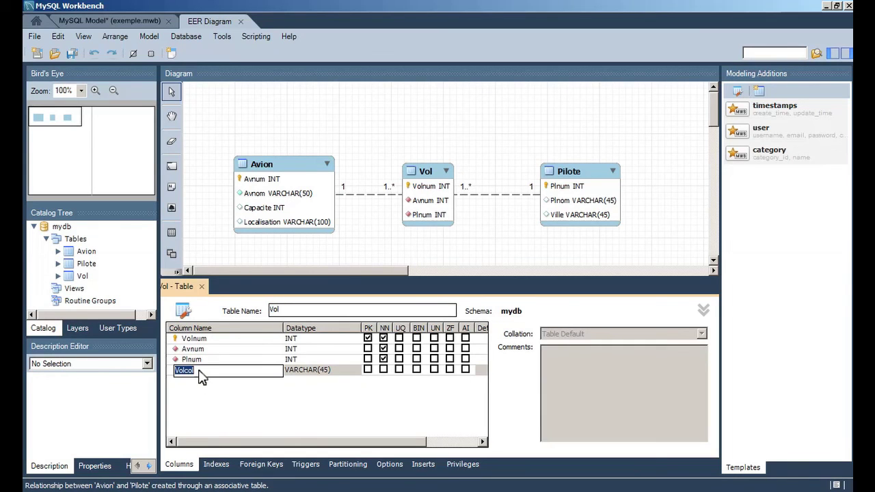
type("HeureDepart")
left_click(337, 374)
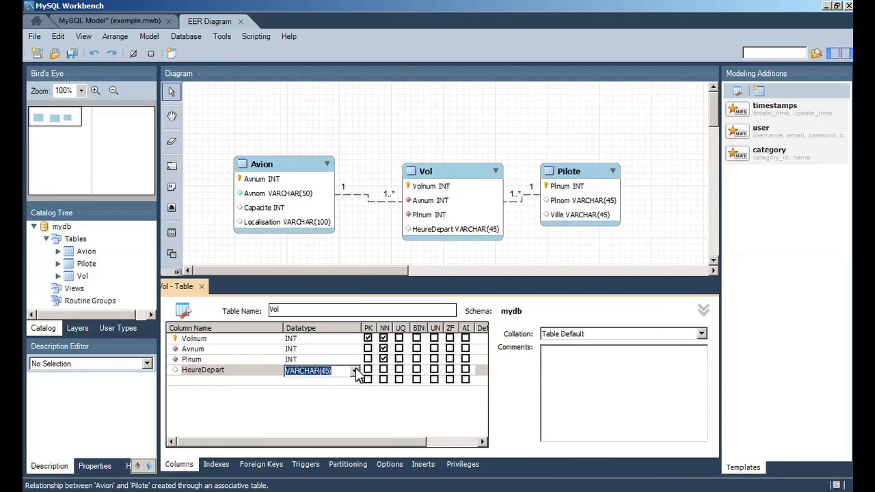
left_click(355, 372)
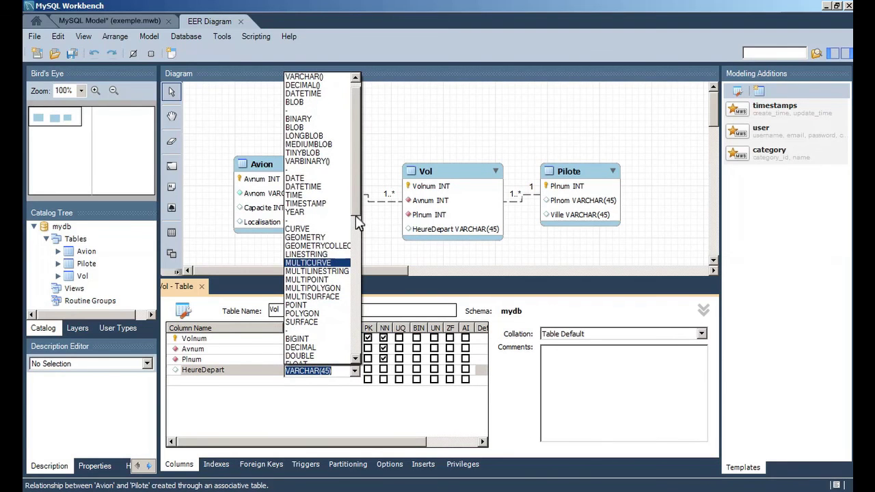
left_click(323, 187)
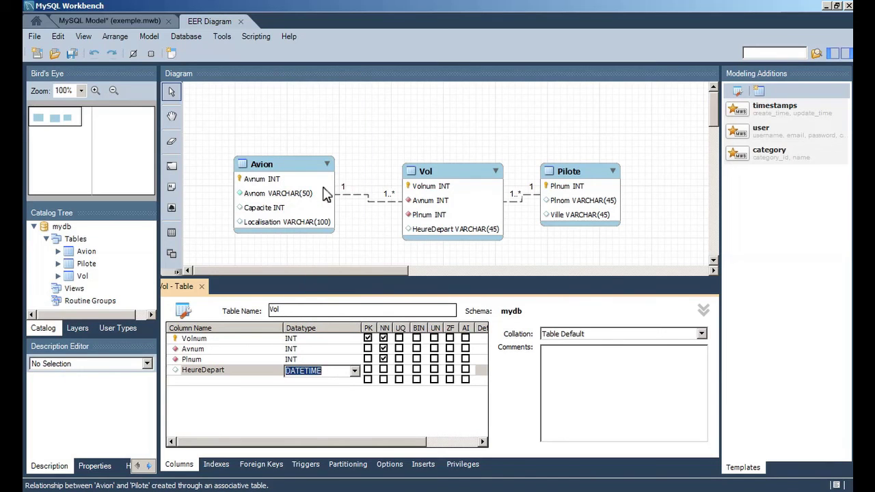
left_click(355, 410)
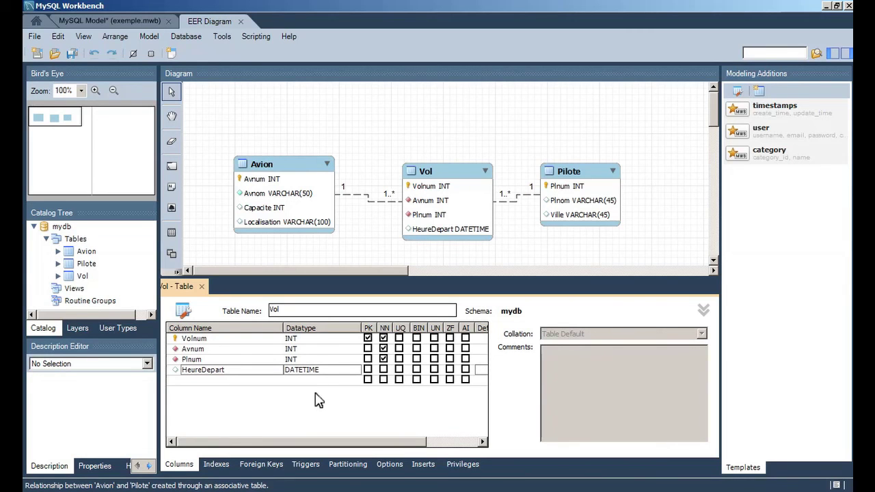
Step: Raise the Vol table to straighten its connection lines to Avion and Pilote, and close its table editor
left_click(222, 381)
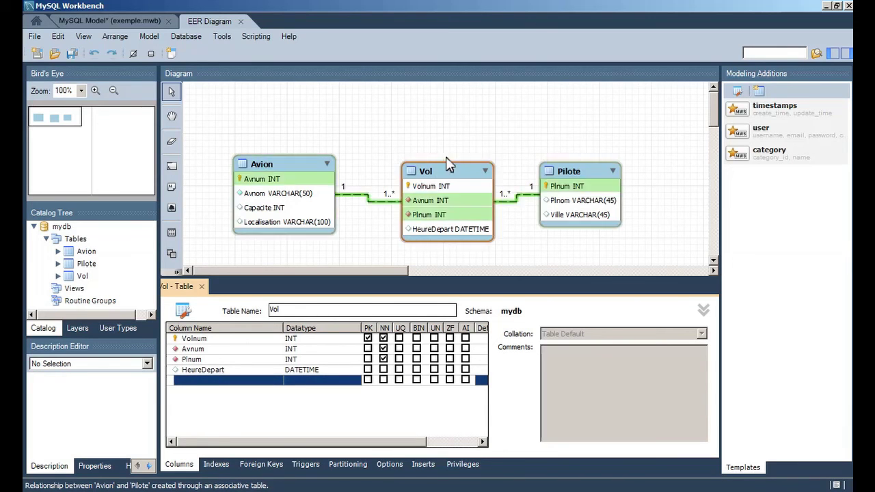
left_click_drag(441, 175, 441, 169)
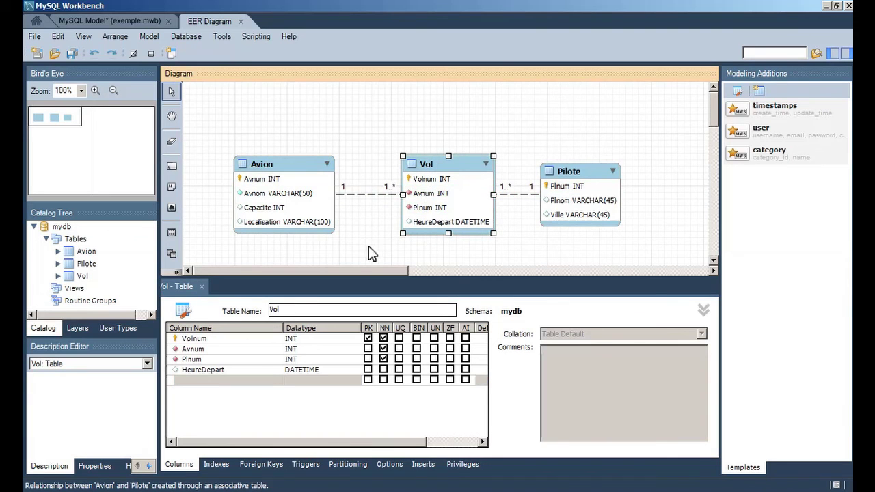
left_click_drag(717, 119, 716, 136)
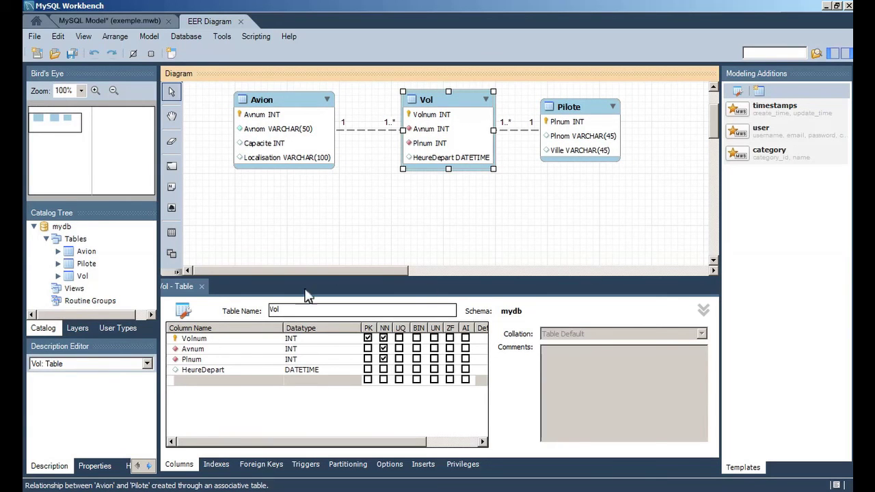
left_click(202, 287)
left_click(202, 287)
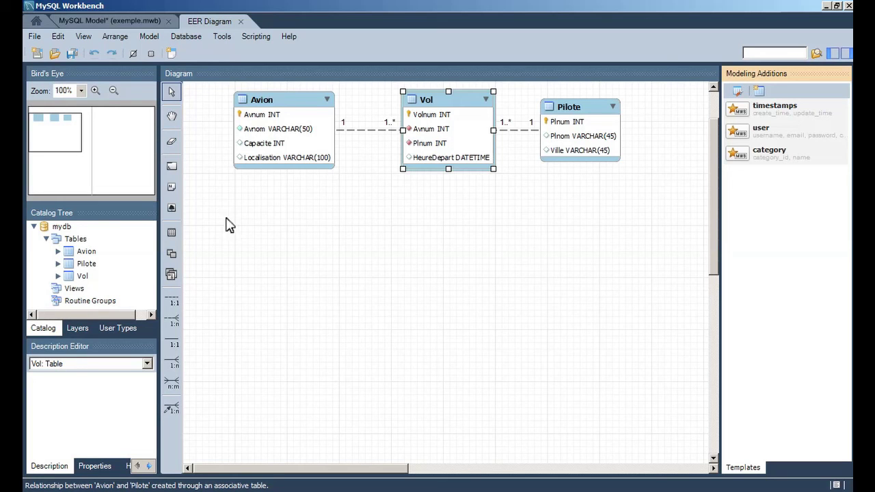
Step: Place a new table in the empty area below Avion and Vol and name it Batiment
left_click(174, 236)
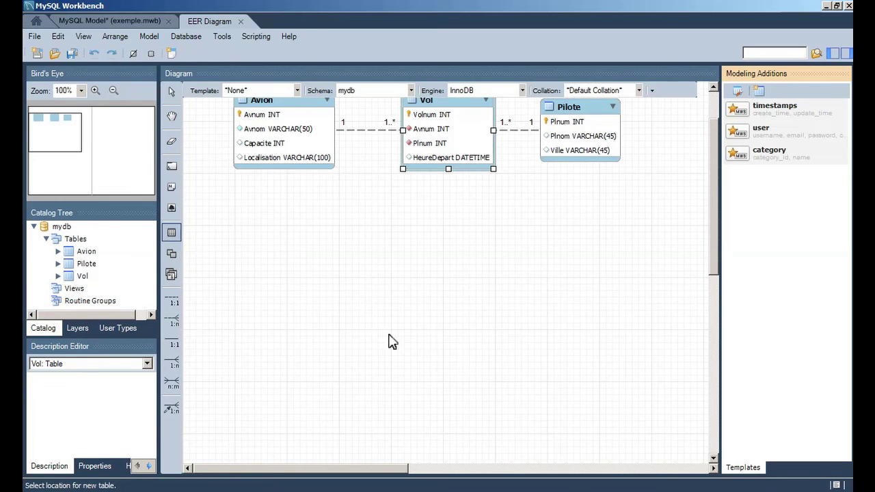
left_click(313, 272)
left_click(340, 281)
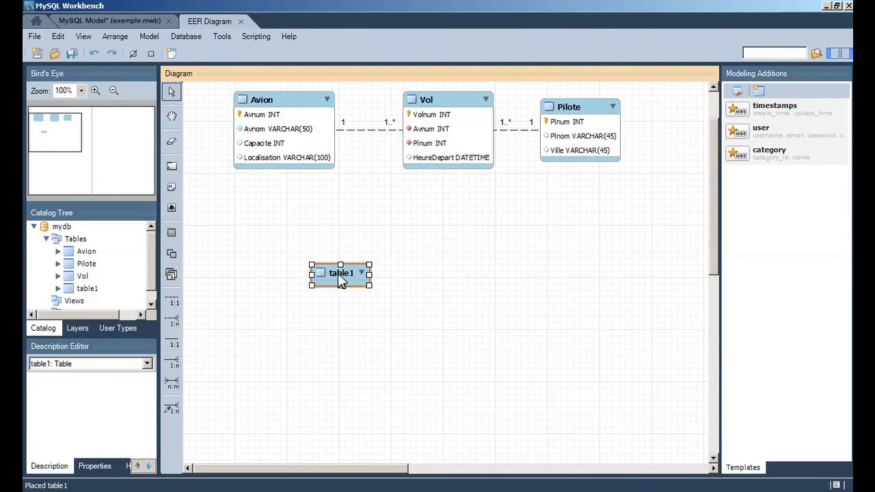
double_click(345, 274)
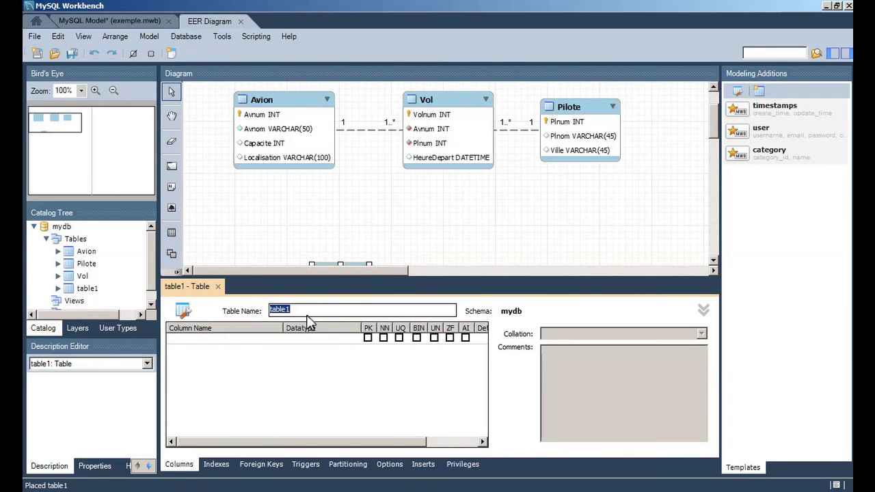
type("Batiment")
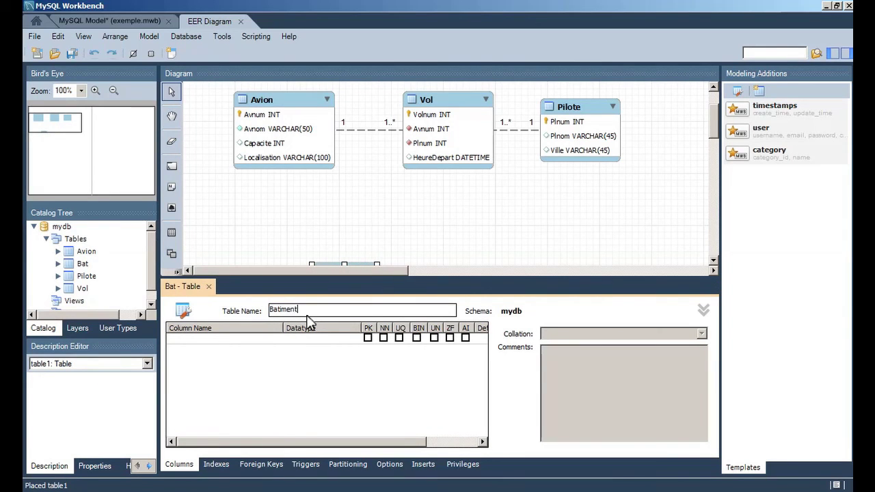
key("Return")
Step: Add the primary key column idBatiment with datatype INT to the Batiment table
left_click(254, 342)
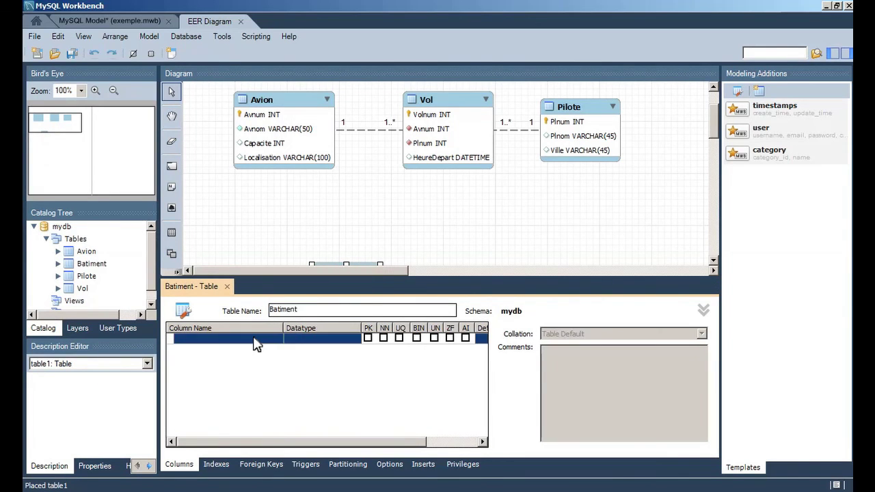
left_click(254, 342)
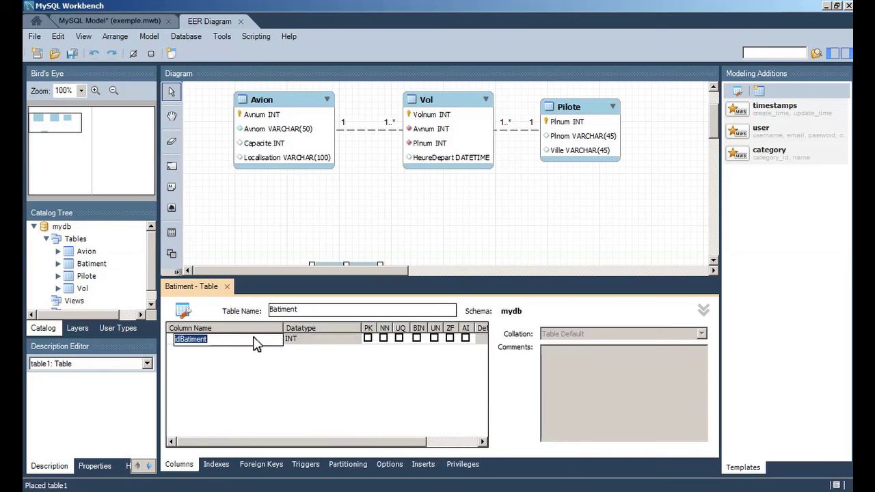
left_click(328, 345)
left_click(349, 213)
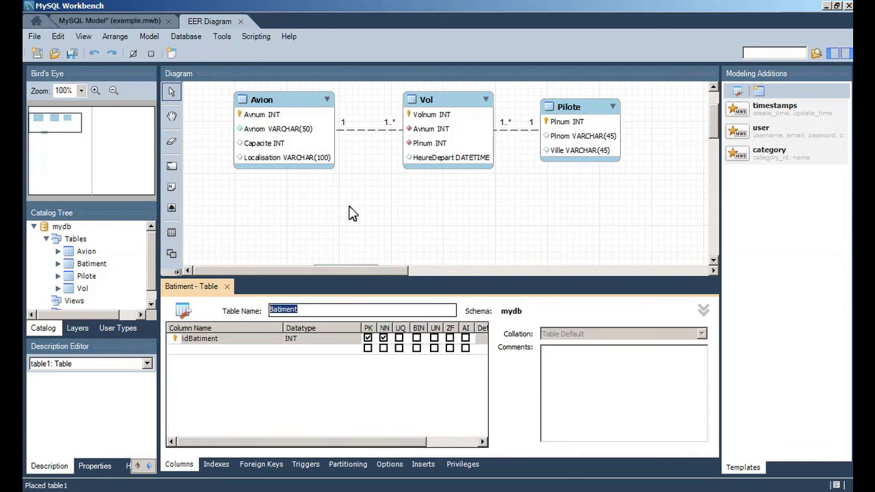
Step: Place another new table to the right of Batiment and name it Appartement
left_click_drag(711, 120, 714, 145)
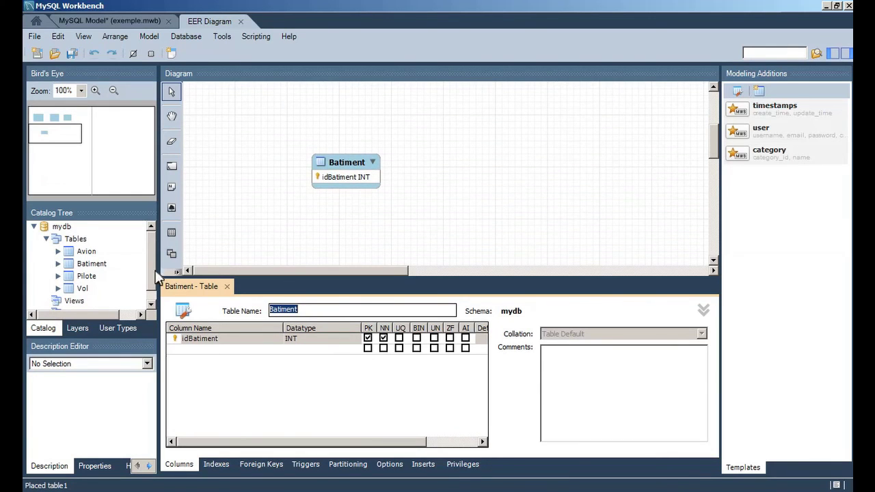
left_click(172, 234)
left_click(463, 165)
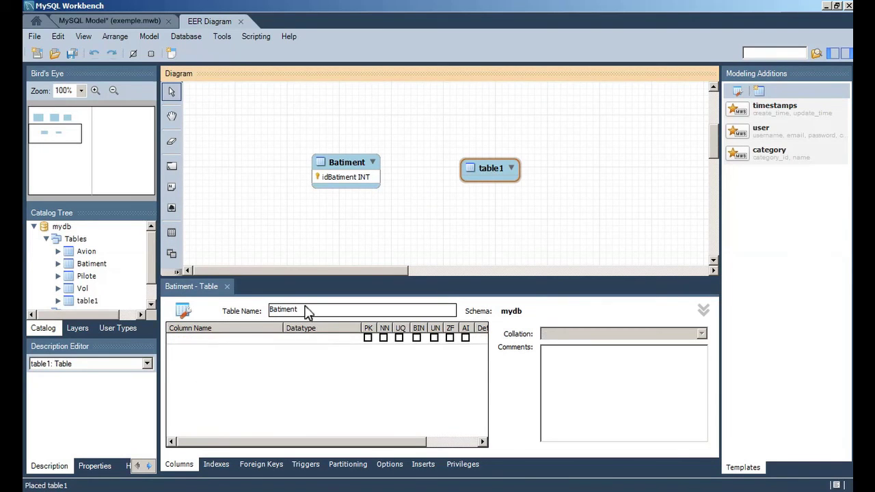
type("Appartem")
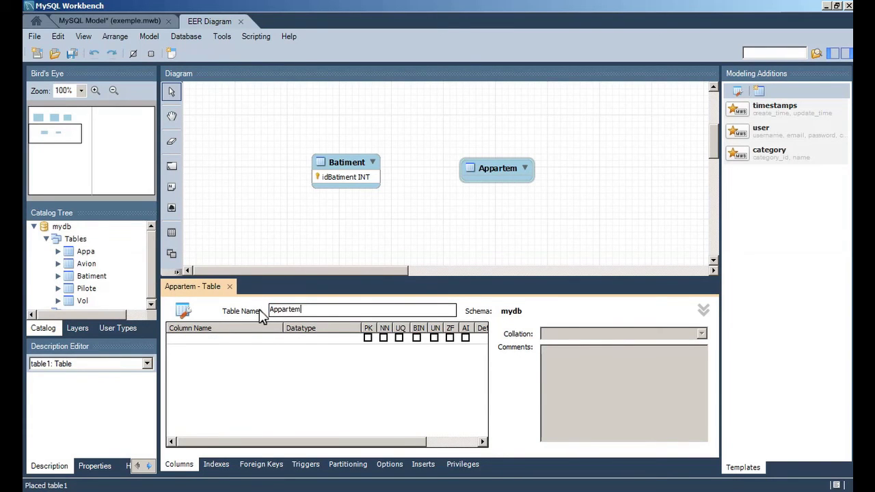
type("ent")
Step: Give Appartement an INT primary key column idAppartement, and align the table with Batiment
left_click(250, 344)
double_click(250, 344)
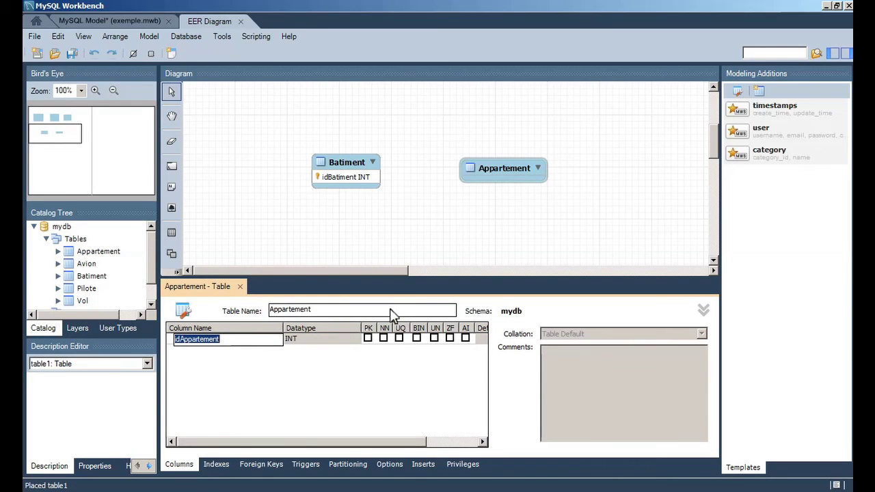
key("Tab")
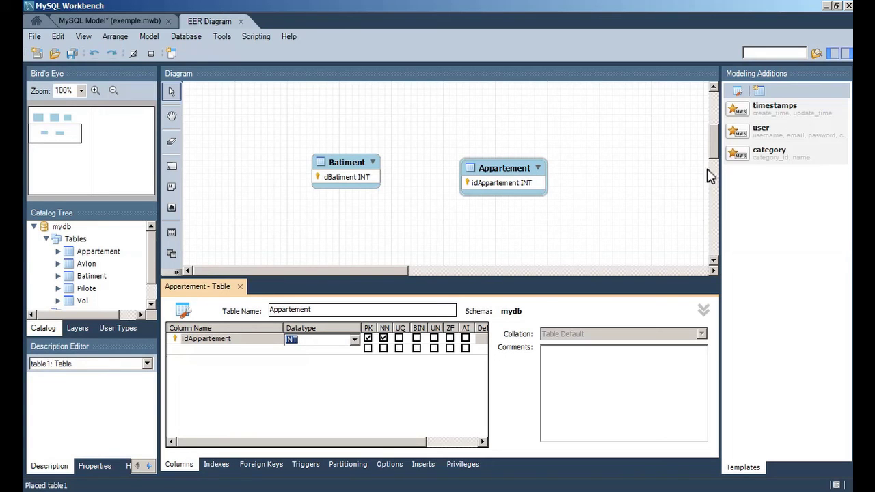
left_click_drag(514, 171, 502, 166)
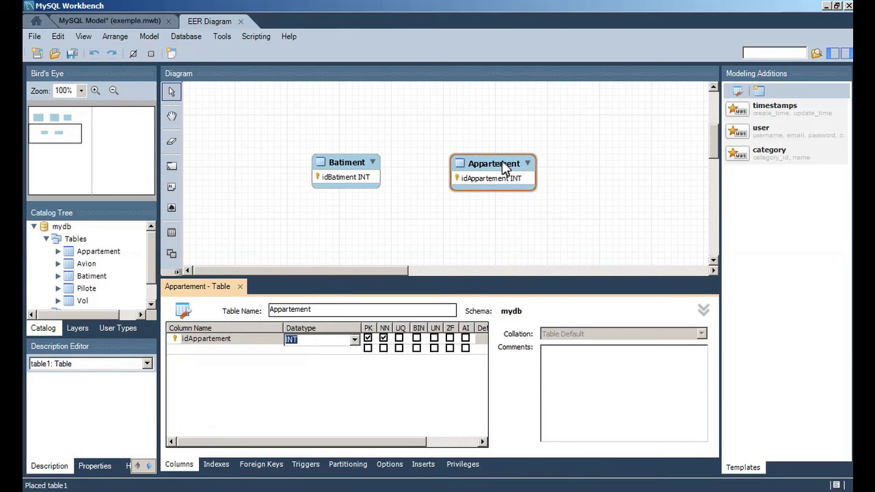
left_click(240, 286)
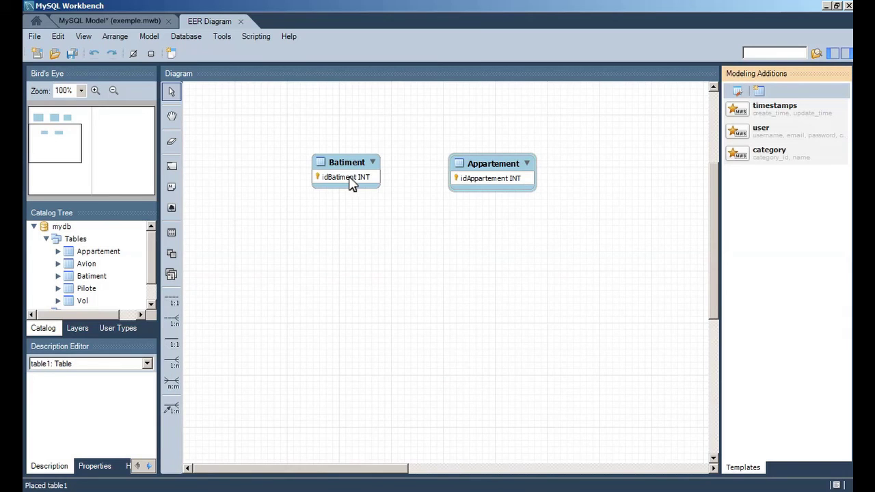
Step: Create an identifying 1:n relationship with Appartement receiving the foreign key from Batiment, and raise Appartement to straighten the line
mouse_move(352, 182)
mouse_move(493, 185)
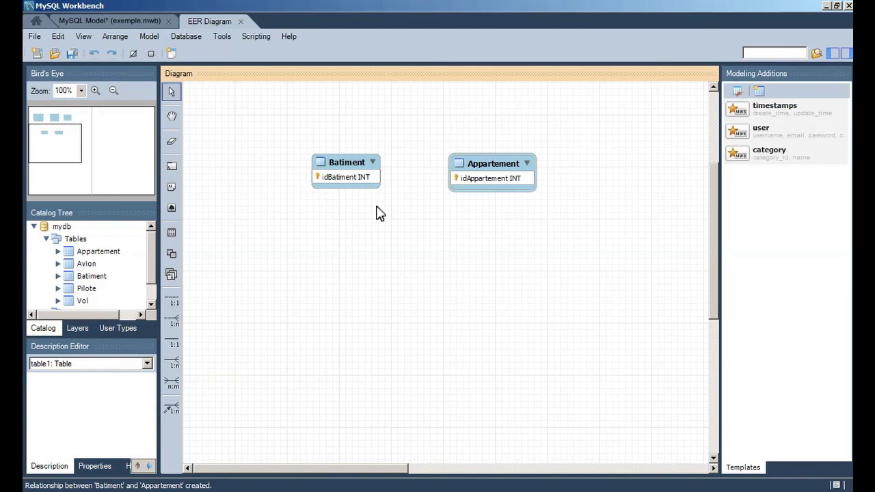
left_click(483, 171)
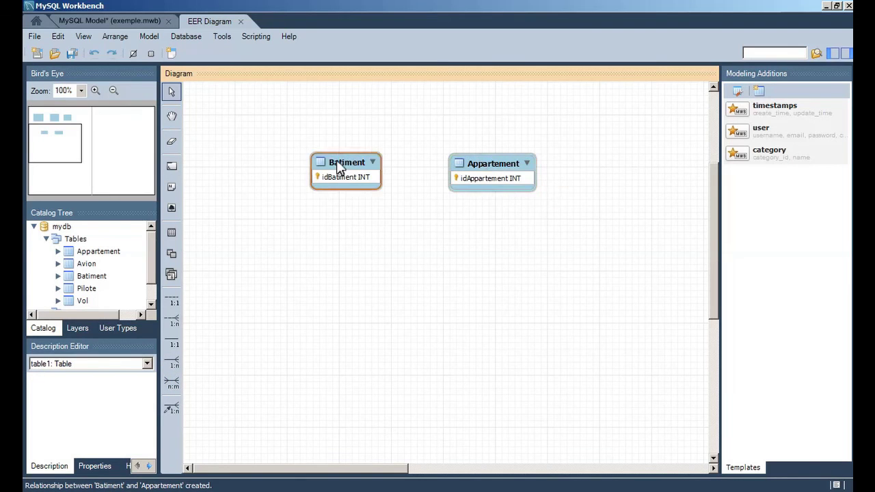
left_click(174, 362)
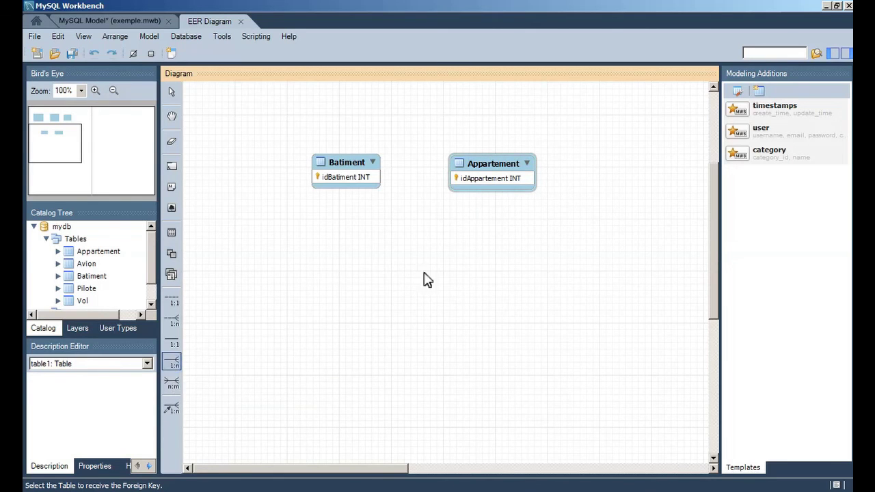
left_click(492, 164)
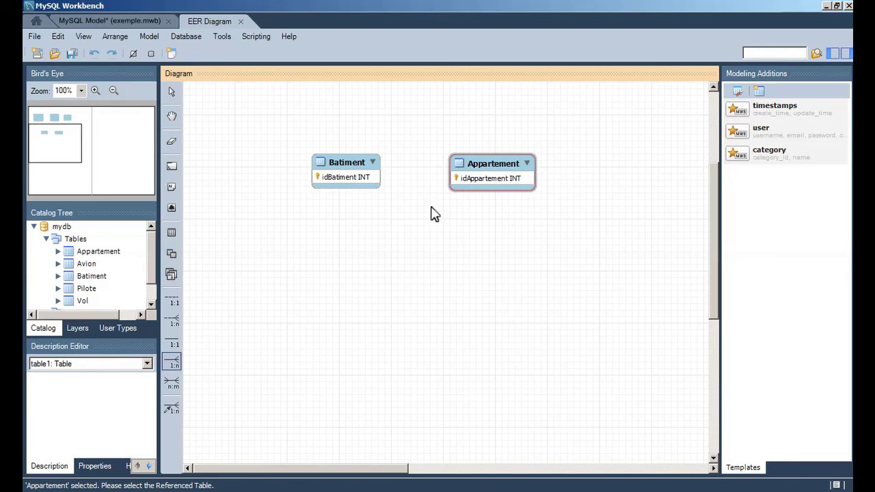
left_click(347, 166)
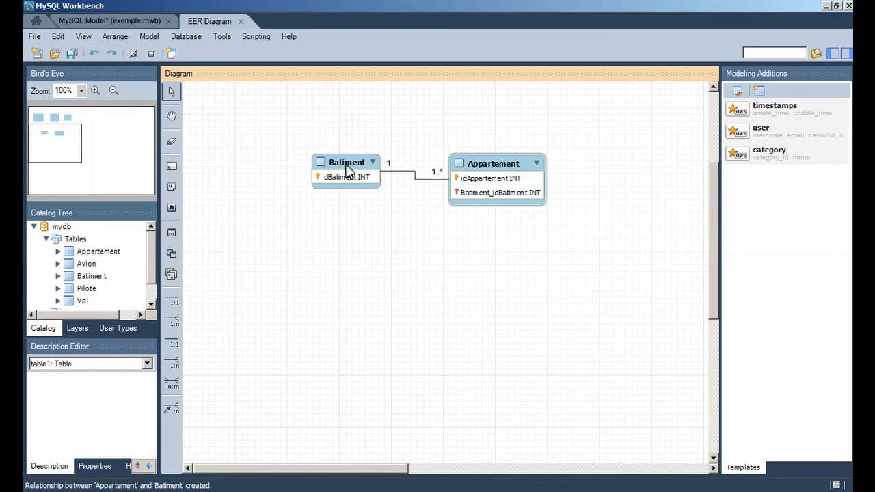
left_click_drag(497, 171, 502, 158)
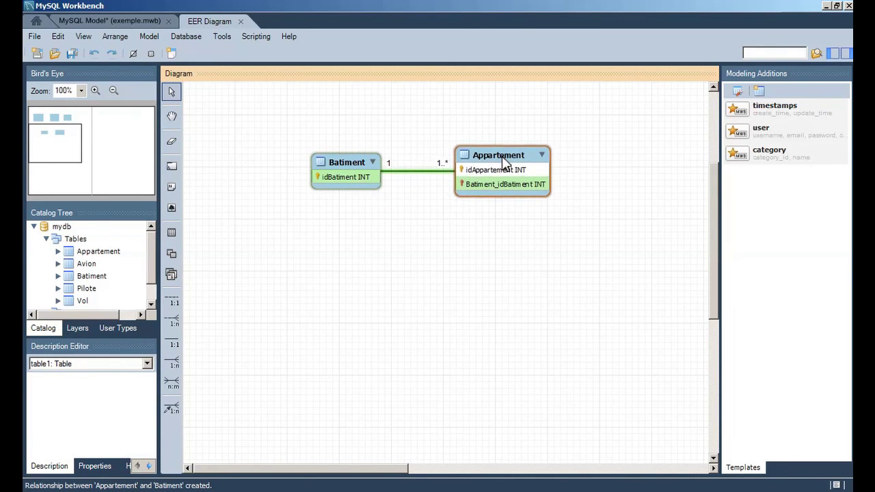
Step: Inspect the Batiment_idBatiment column in Appartement and the caption of its relationship to Batiment
mouse_move(417, 172)
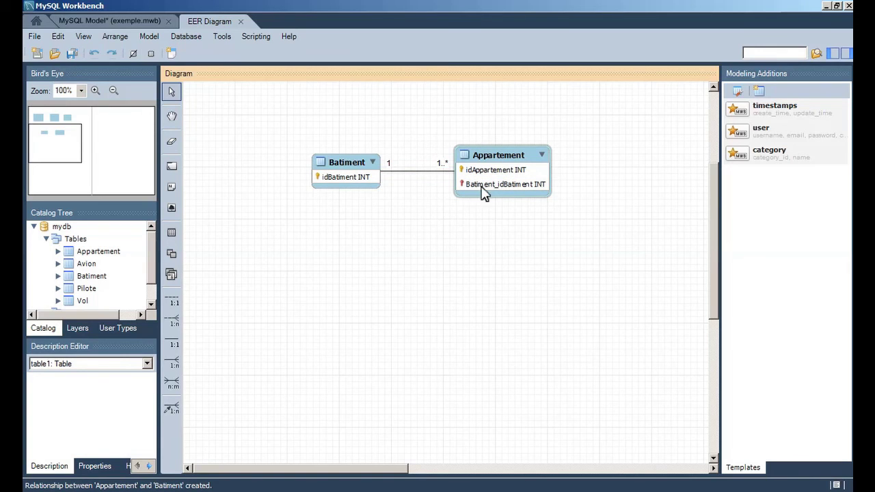
mouse_move(498, 190)
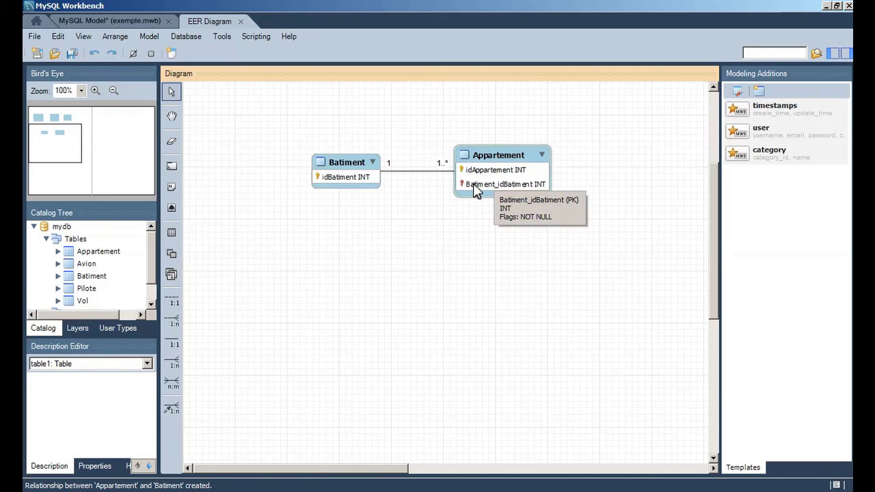
mouse_move(471, 191)
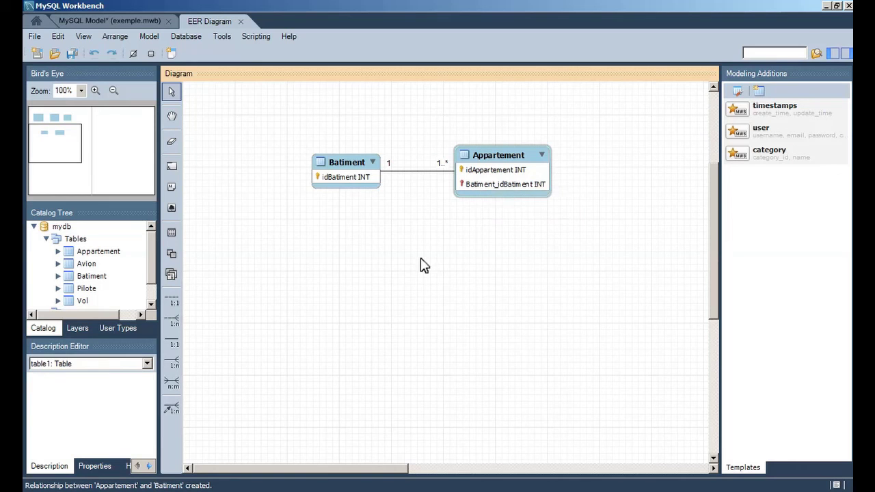
left_click(415, 176)
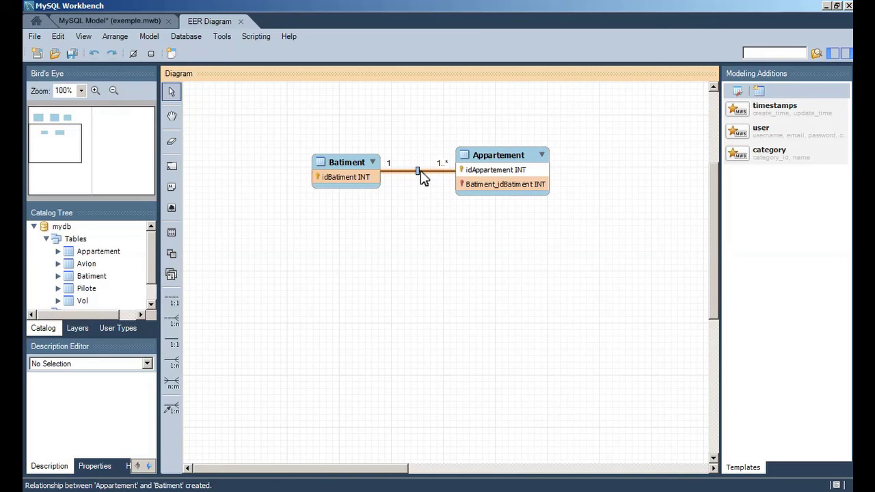
double_click(418, 171)
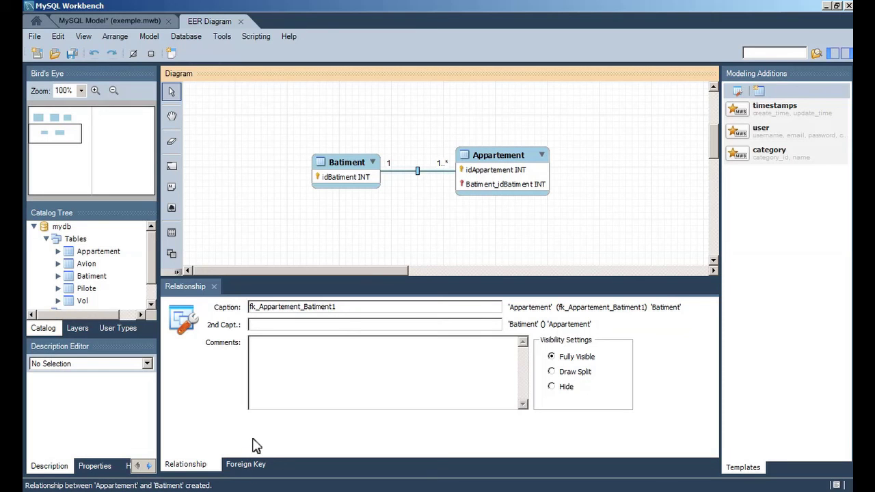
left_click_drag(340, 307, 249, 310)
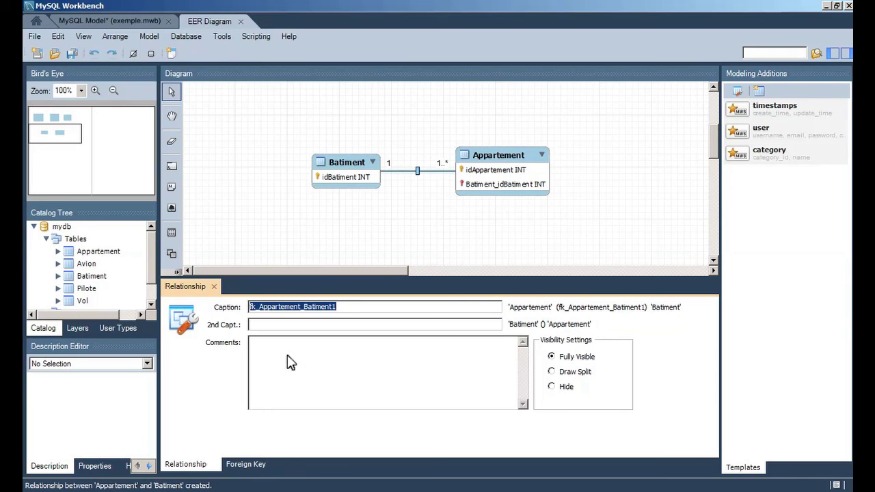
Step: Make the foreign key relationship between Appartement and Batiment non-identifying
left_click(245, 465)
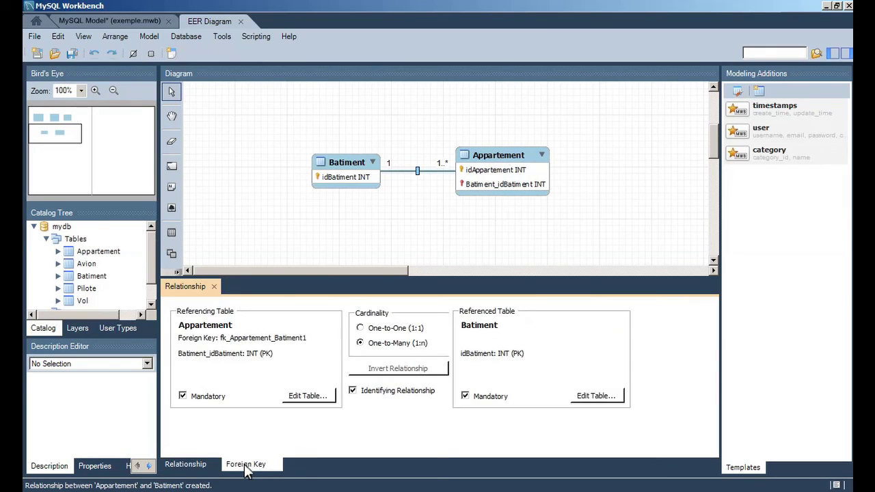
left_click(353, 392)
left_click(488, 191)
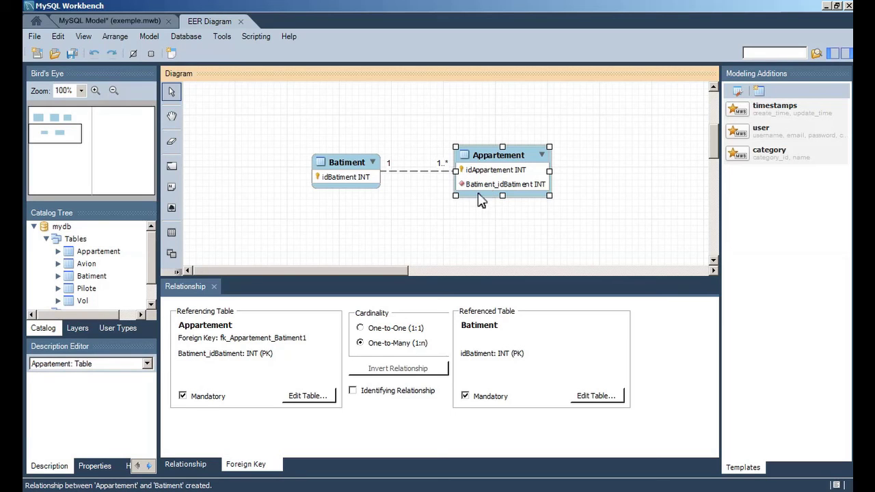
mouse_move(468, 192)
Step: Try the One-to-One (1:1) cardinality on the Batiment–Appartement relationship, and return it to One-to-Many (1:n)
left_click(361, 328)
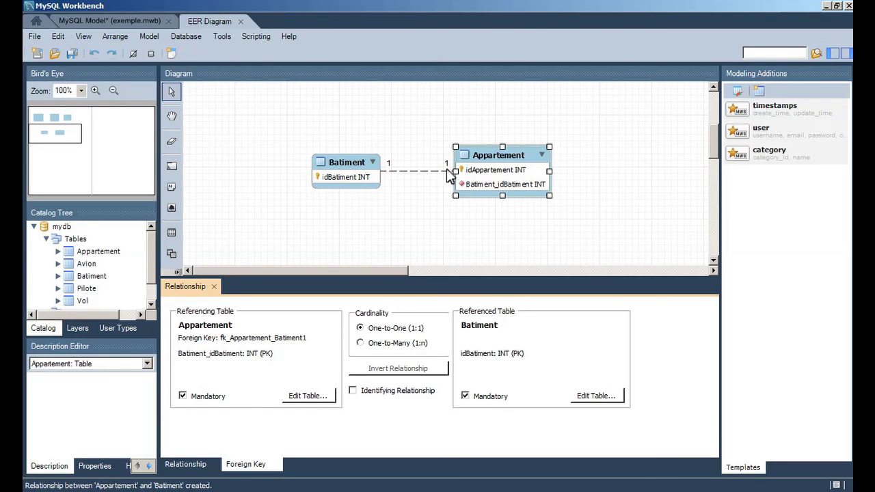
mouse_move(447, 171)
left_click(373, 344)
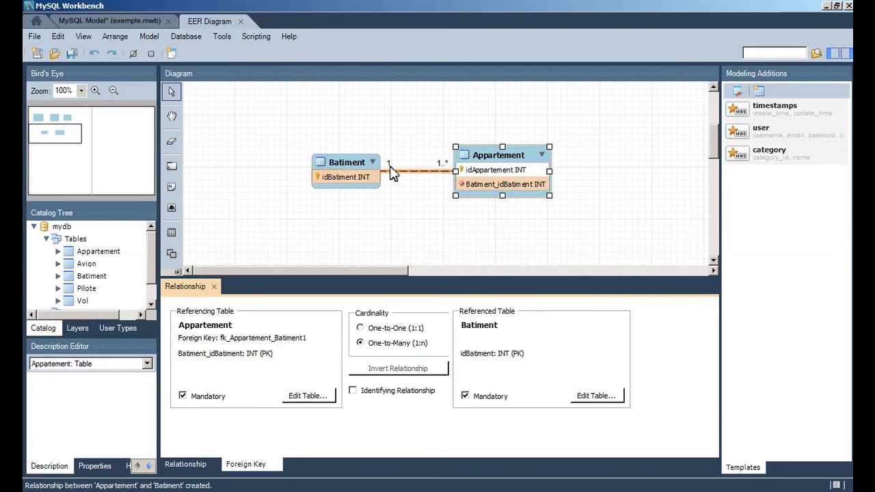
mouse_move(391, 171)
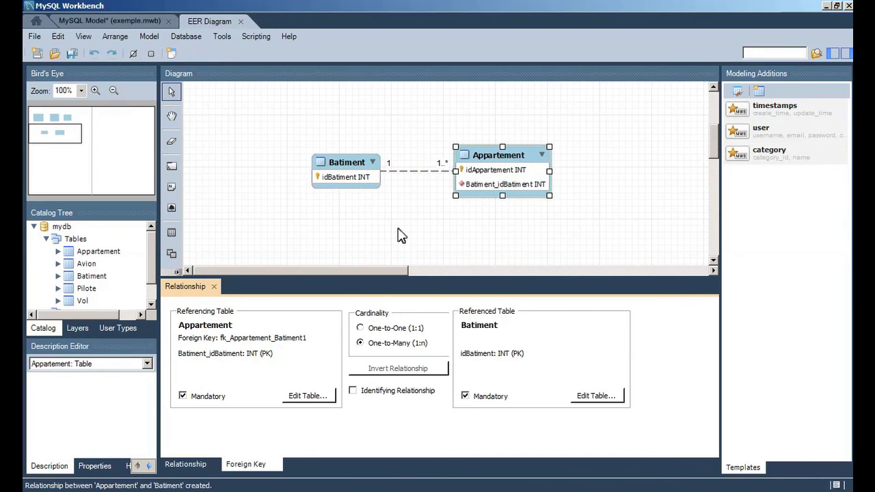
Step: Make the relationship optional on both sides by removing the mandatory setting for Batiment and for Appartement
left_click(465, 396)
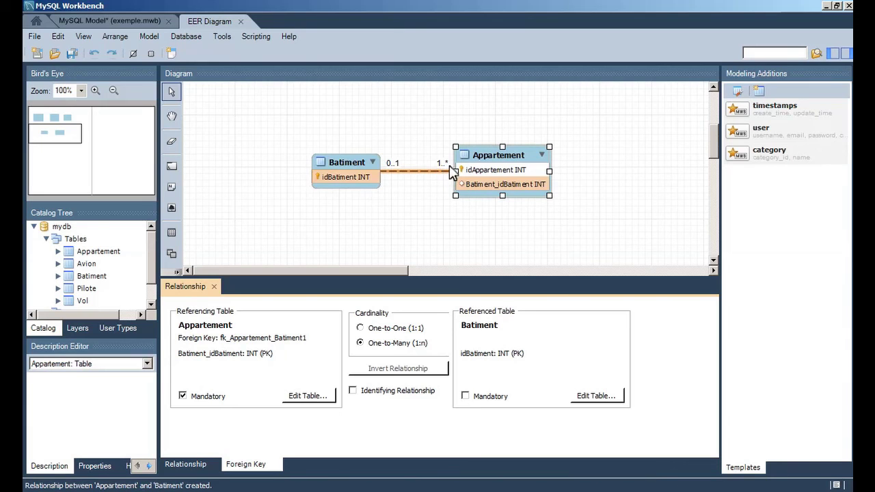
left_click(183, 396)
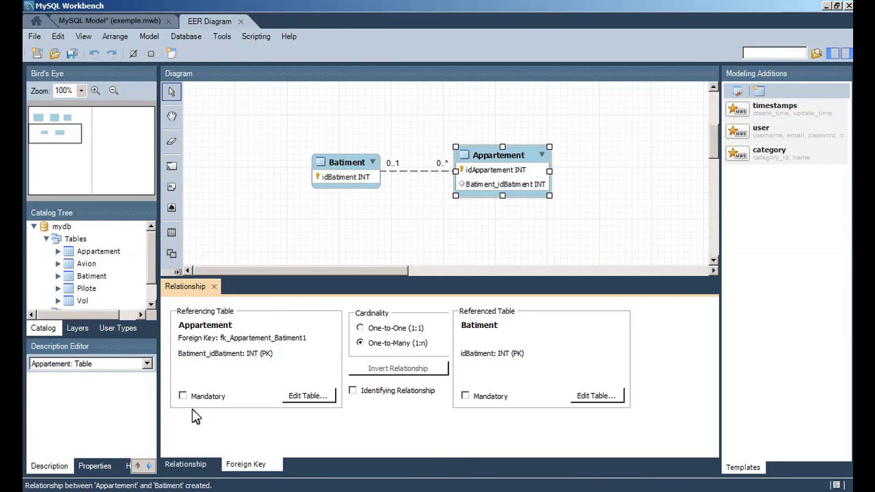